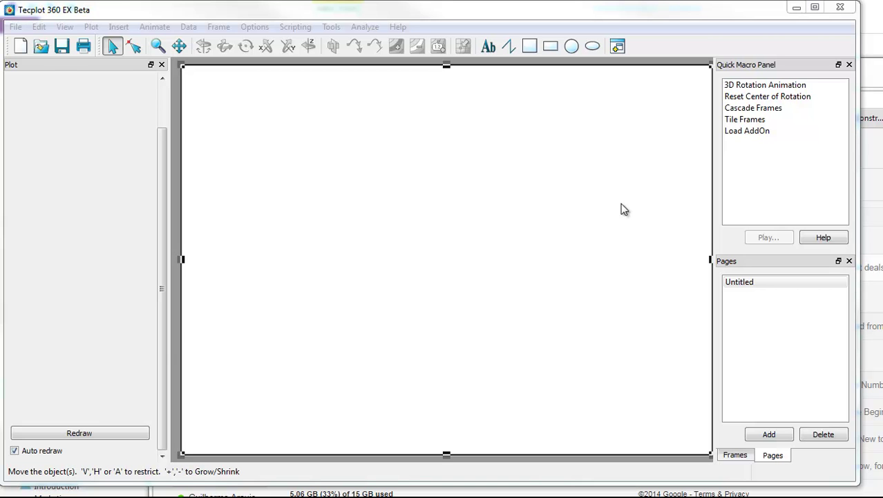
- Load Enterprise_CCM_tecplot.plt from the SimpleEnterprise folder using the Tecplot Data Loader (*.plt *.dat)
left_click(40, 54)
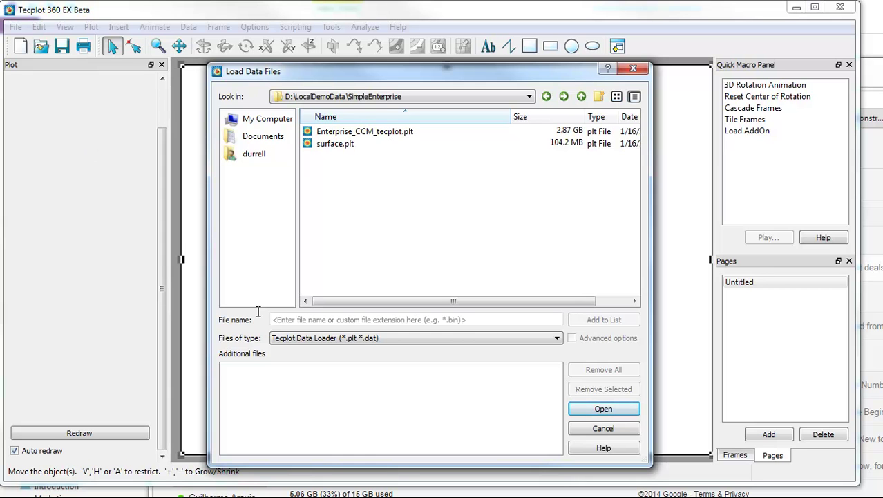
left_click(347, 339)
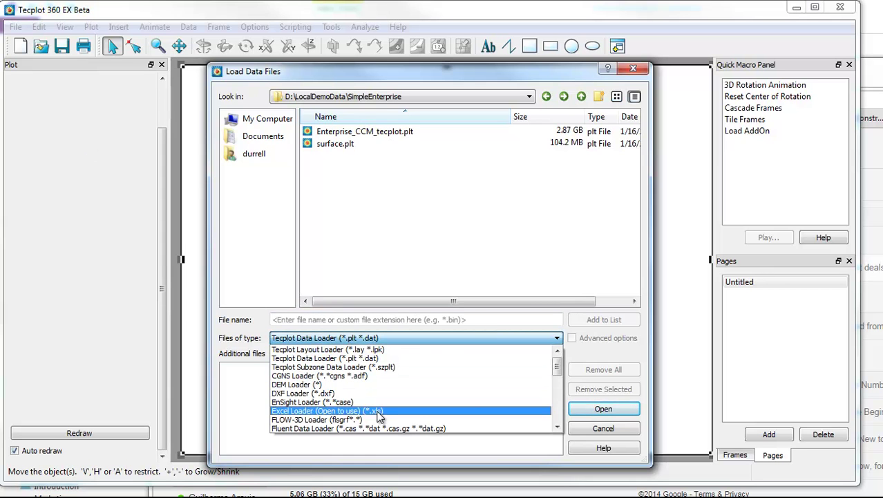
scroll(379, 415, "down", 8)
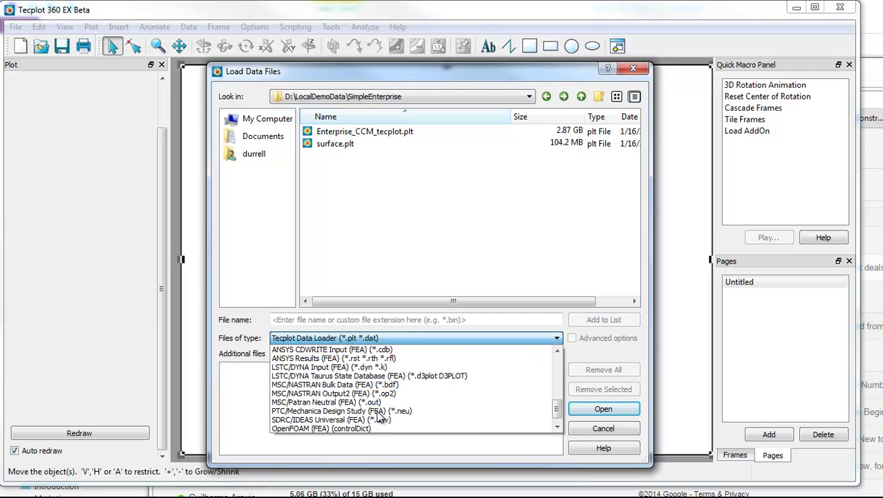
scroll(379, 416, "down", 1)
scroll(379, 415, "up", 7)
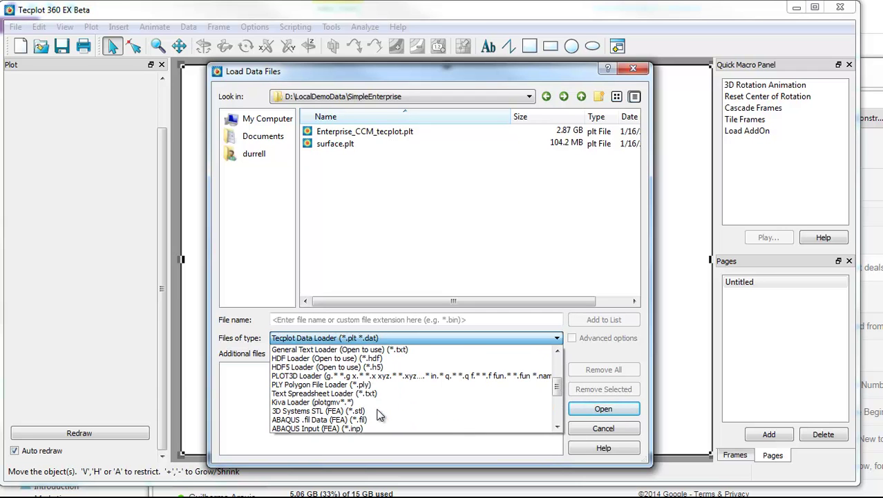
scroll(379, 397, "up", 1)
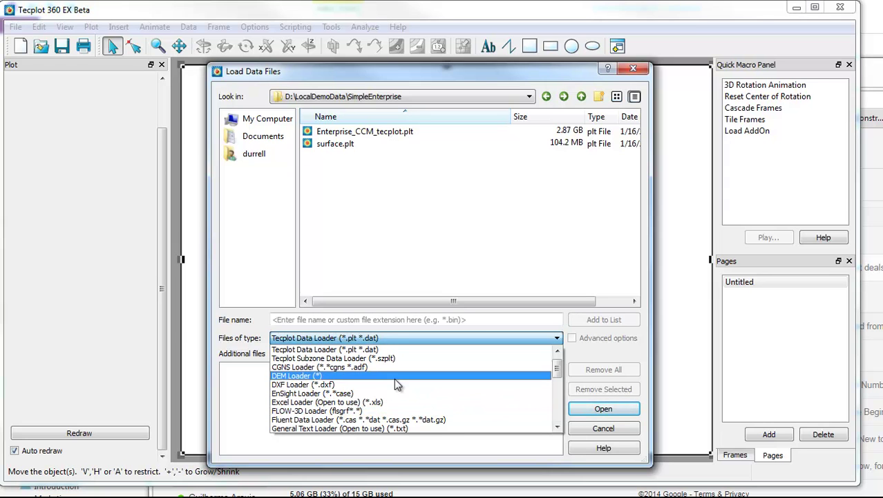
scroll(394, 378, "up", 1)
left_click(380, 359)
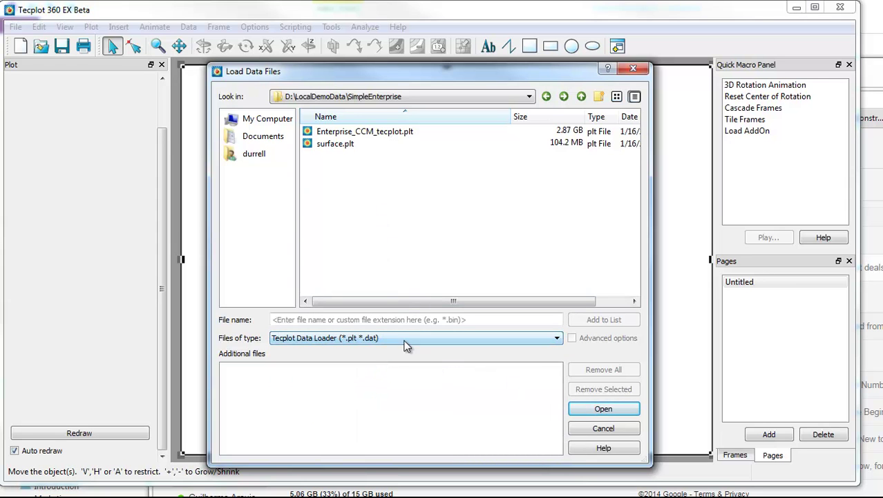
left_click(376, 131)
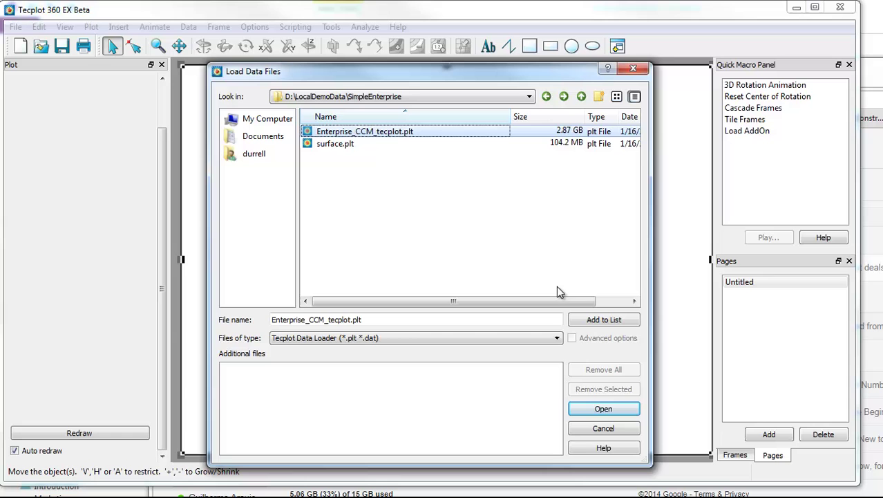
left_click(603, 410)
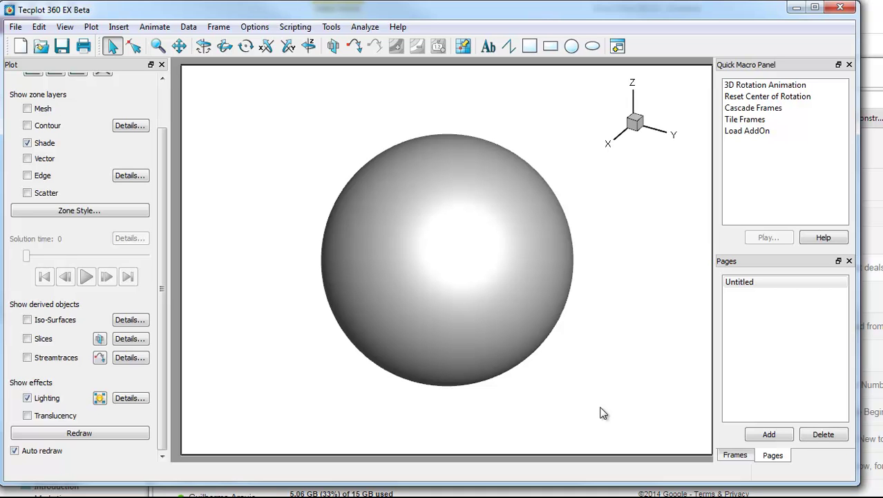
- Turn on the mesh display for the outer sphere surface zone
right_click(458, 263)
left_click(468, 249)
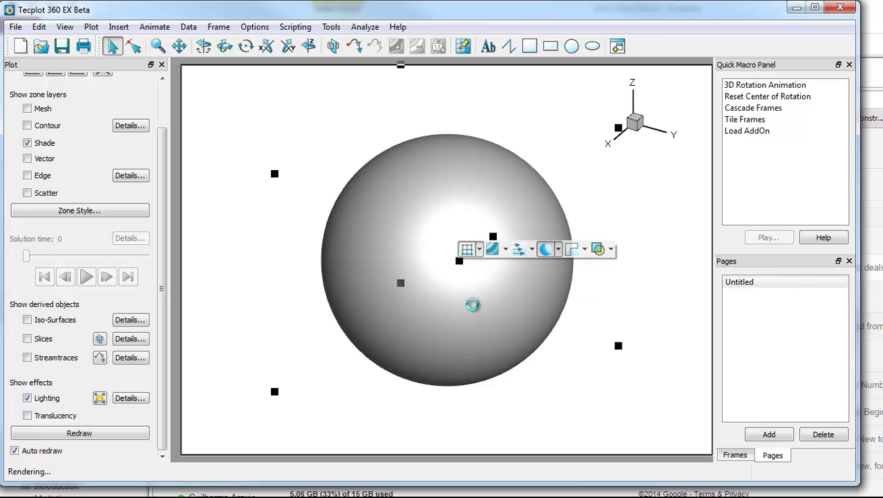
right_click_drag(472, 335, 523, 270, "ctrl")
middle_click_drag(524, 275, 463, 282)
- Hide the outer sphere surface zone to expose the ship inside it, and clear the selection
left_click(461, 282)
right_click(460, 277)
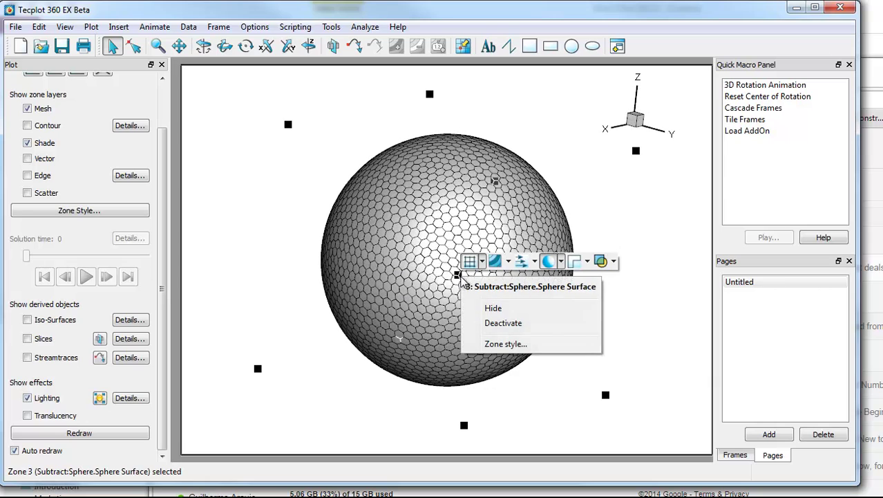
left_click(492, 309)
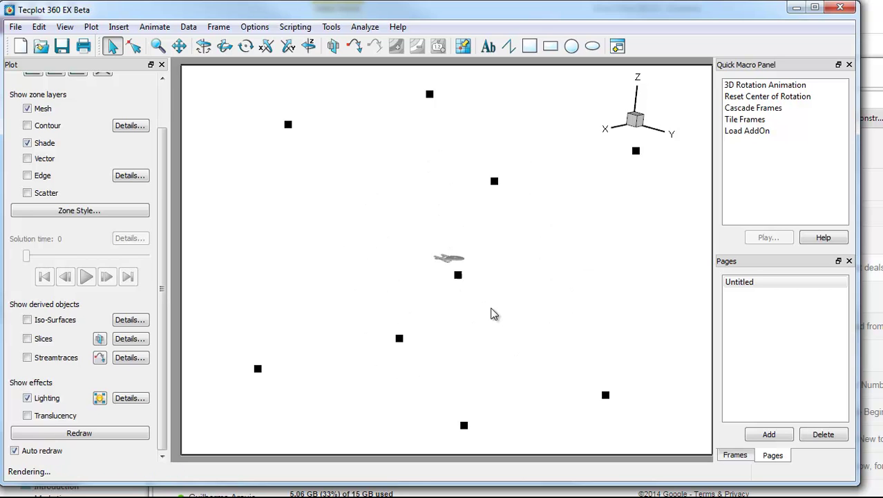
left_click(508, 237)
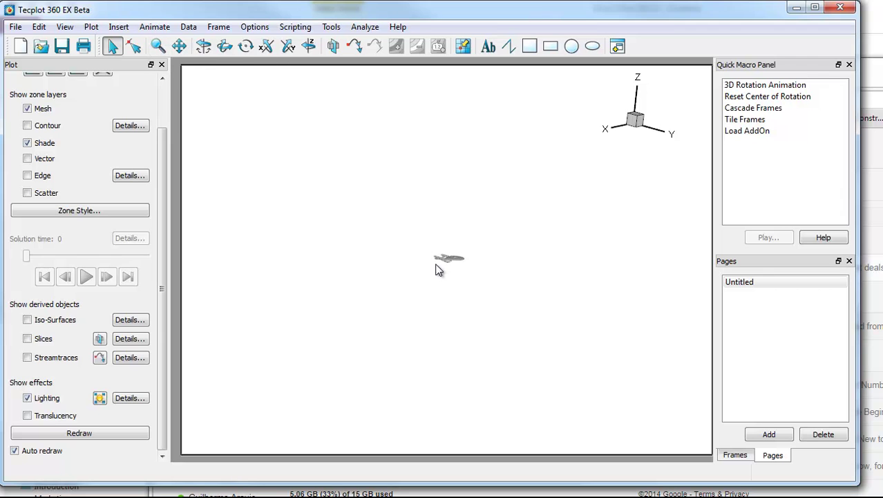
- Magnify the small ship geometry with the Zoom tool and frame the whole model in the plot
left_click(157, 46)
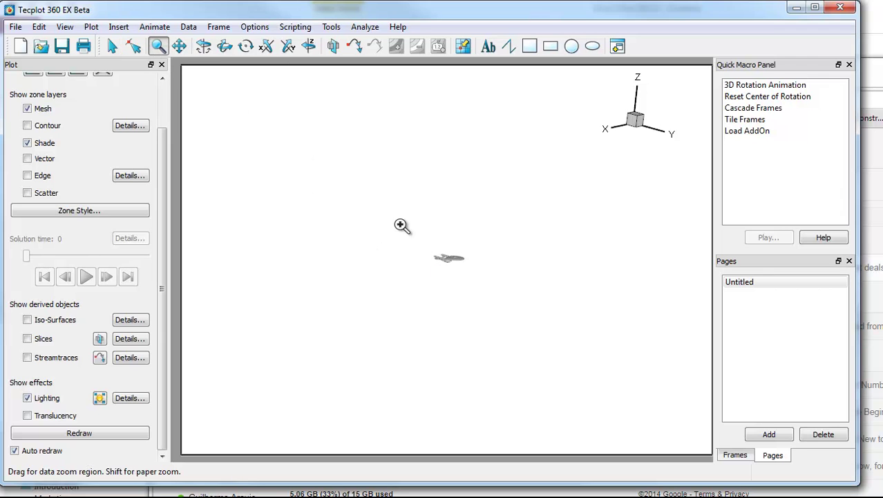
left_click_drag(399, 224, 477, 262)
left_click_drag(393, 241, 460, 297)
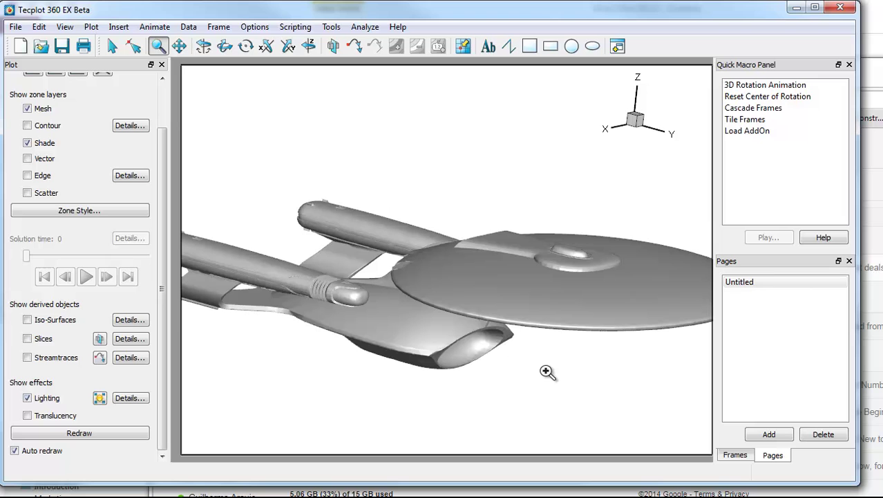
middle_click_drag(547, 372, 499, 260)
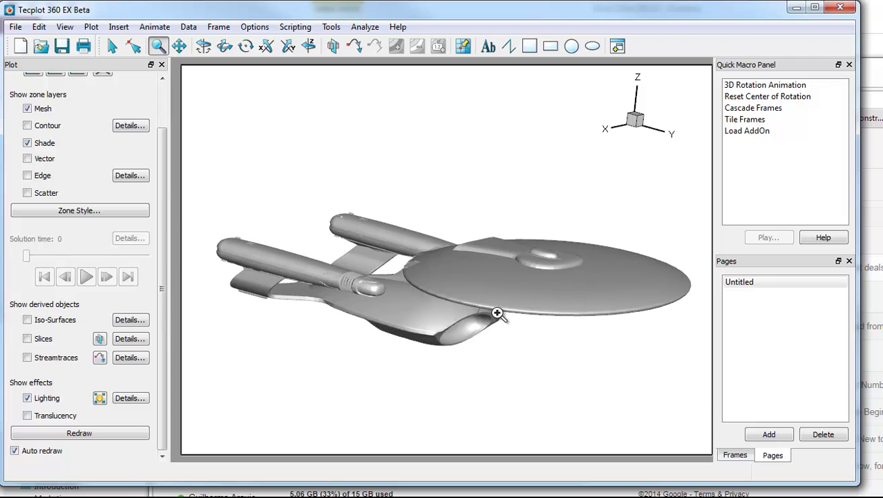
key("Escape")
middle_click_drag(493, 346, 534, 270)
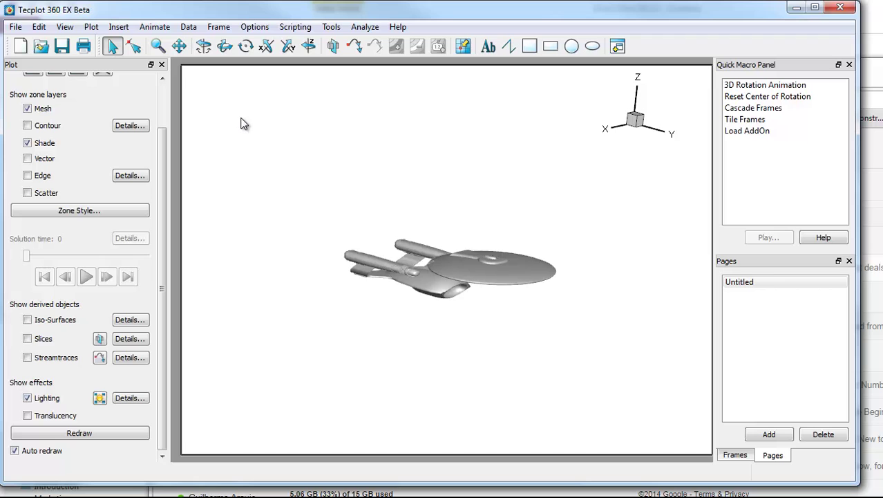
middle_click_drag(242, 123, 253, 143)
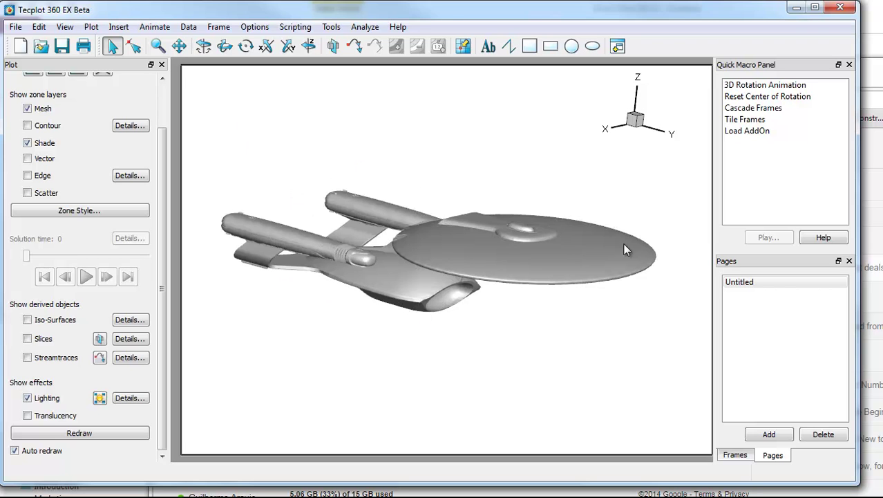
left_click(65, 26)
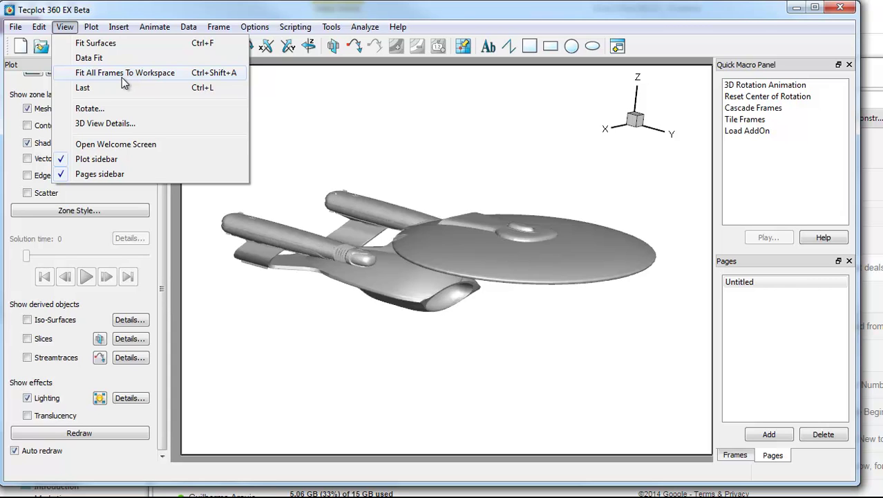
left_click(576, 322)
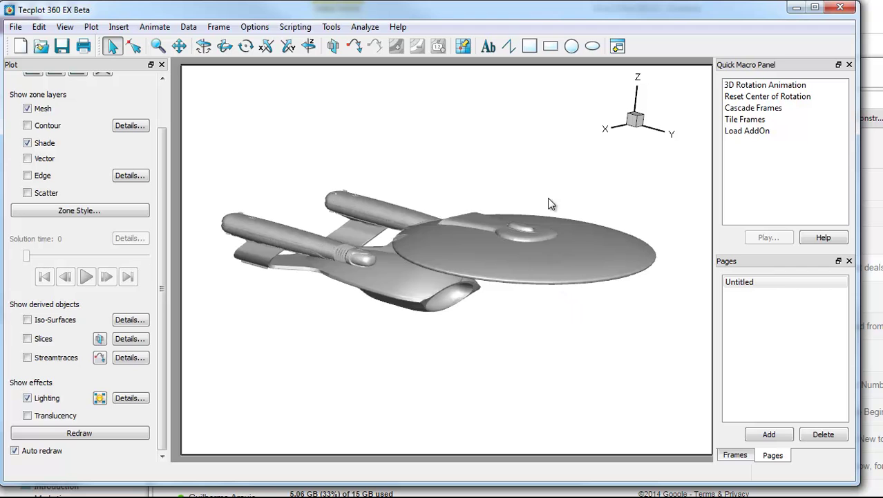
- Review the zone list in the Zone Style dialog, enlarging it and widening the Zone Name column to read the full names
double_click(476, 244)
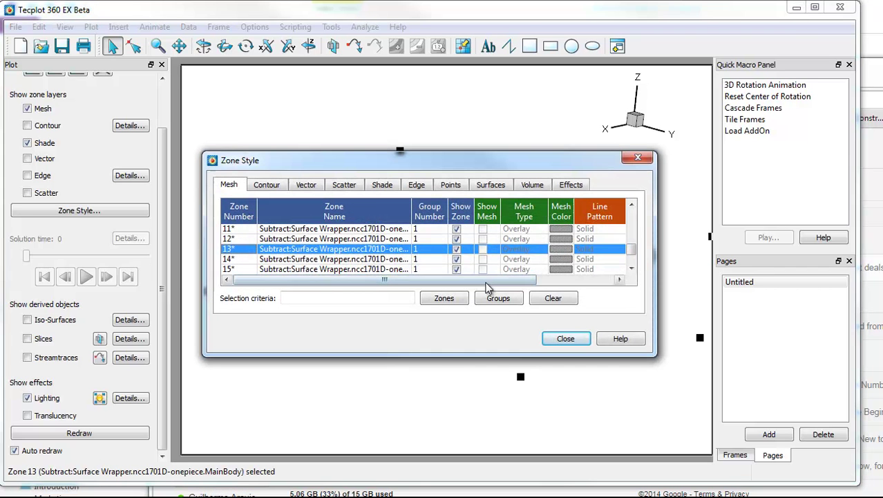
left_click_drag(444, 354, 461, 456)
scroll(403, 301, "up", 1)
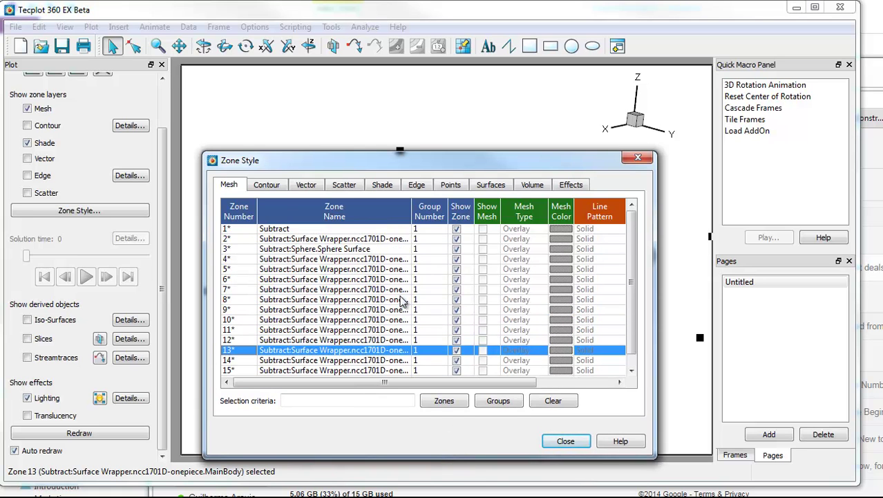
scroll(402, 302, "down", 1)
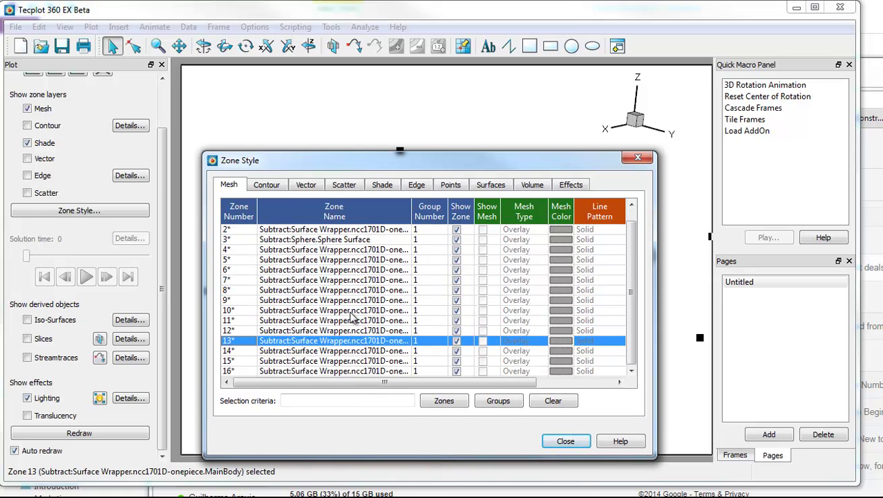
left_click_drag(411, 216, 493, 216)
left_click_drag(399, 253, 409, 373)
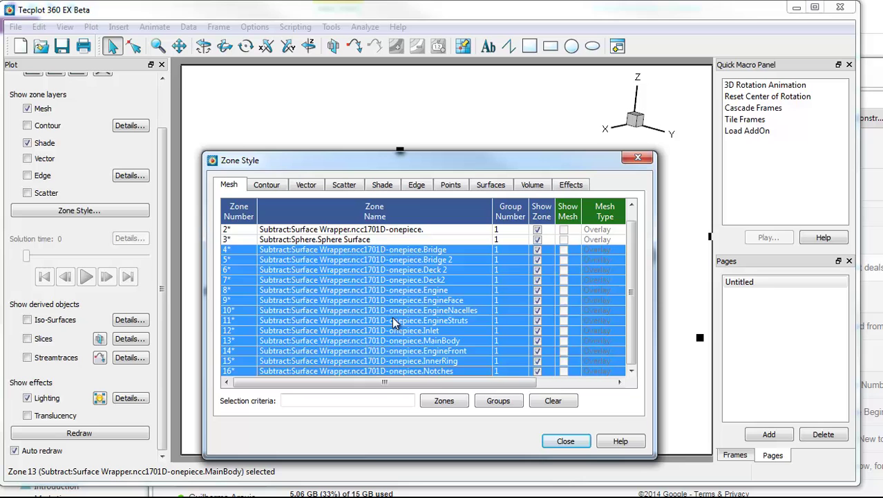
scroll(397, 324, "up", 1)
left_click(363, 250)
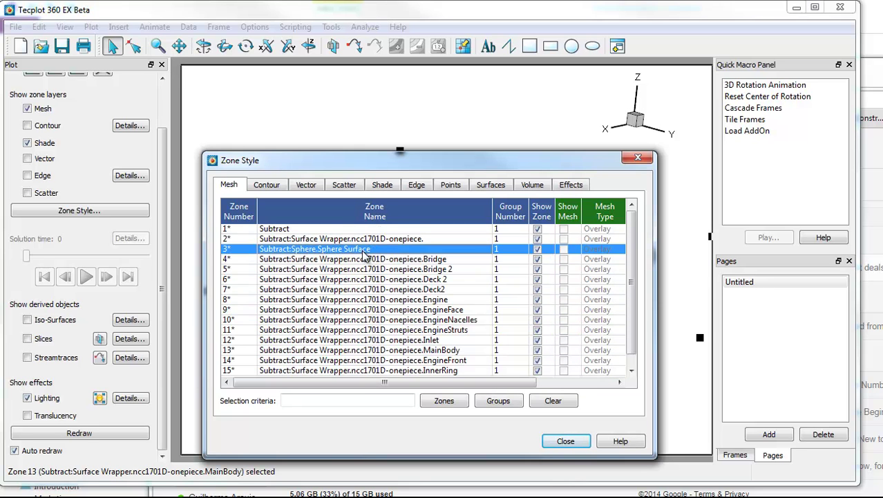
left_click(354, 232)
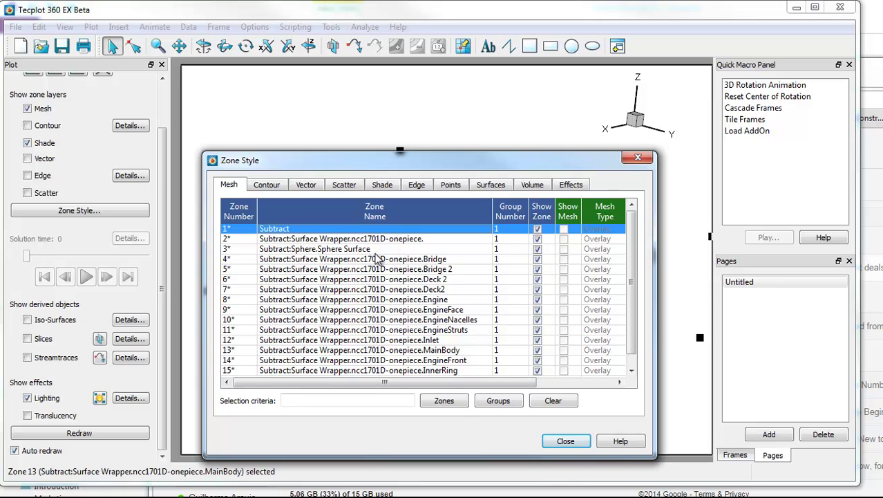
scroll(428, 262, "down", 1)
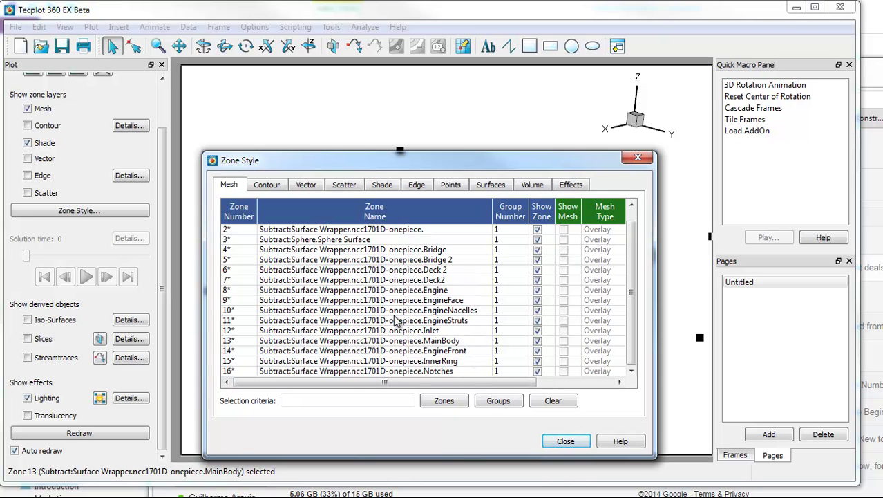
left_click(448, 312)
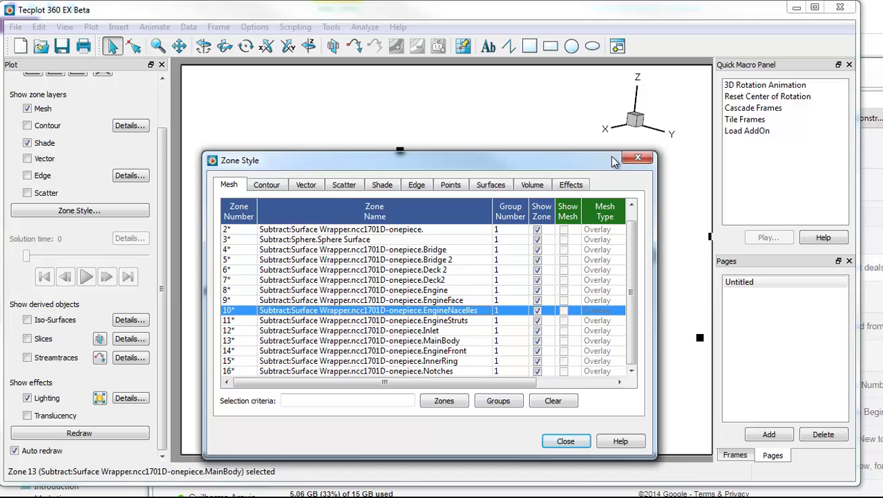
left_click(638, 157)
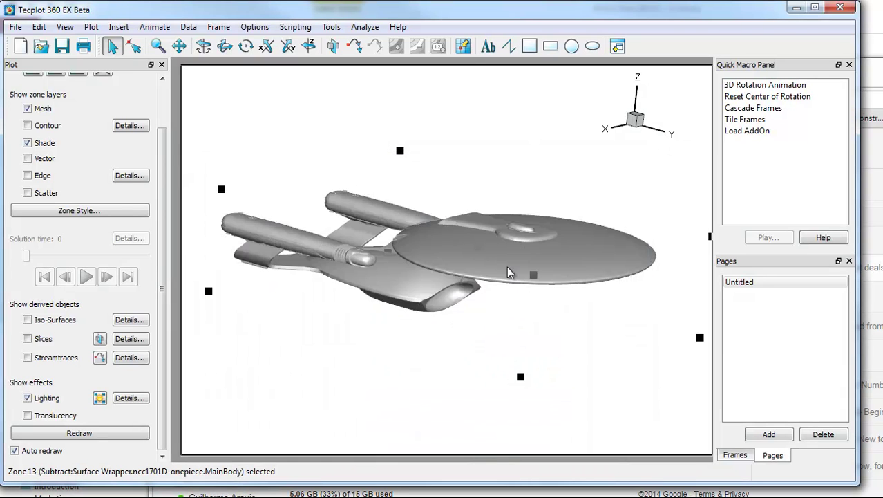
- Group-select the bridge and deck zones on top of the saucer and show their mesh in yellow
right_click_drag(507, 267, 383, 398, "ctrl")
middle_click_drag(464, 271, 492, 355)
right_click_drag(532, 318, 415, 260)
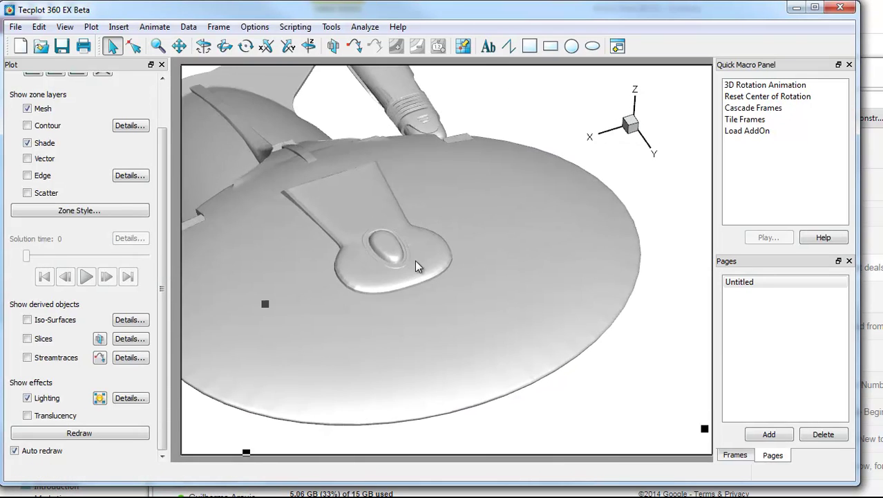
middle_click_drag(414, 260, 417, 303)
right_click_drag(417, 304, 544, 373)
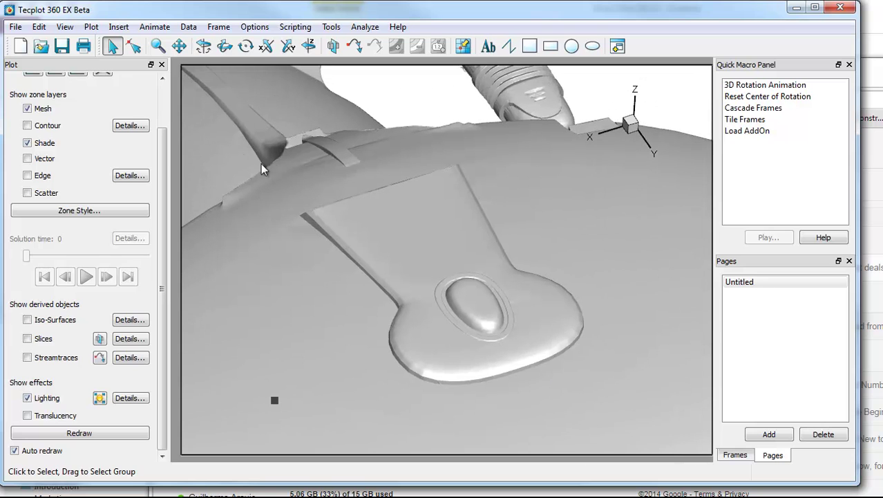
left_click_drag(267, 158, 650, 437)
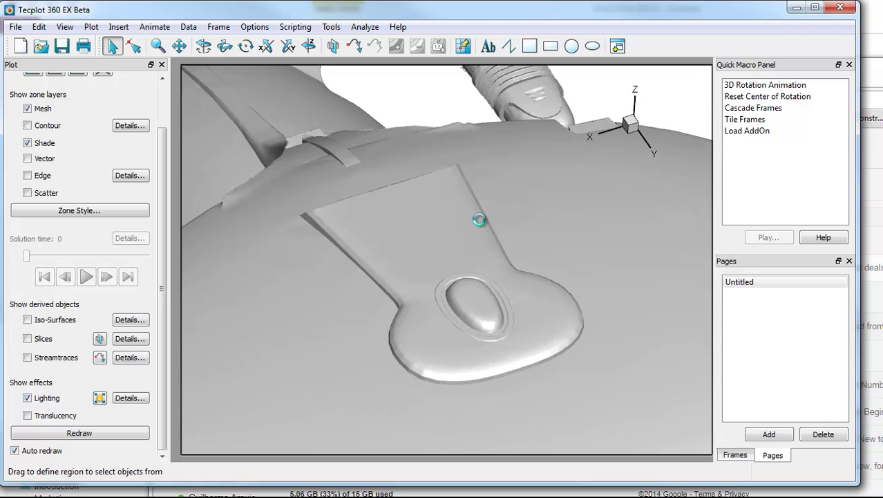
left_click(423, 222)
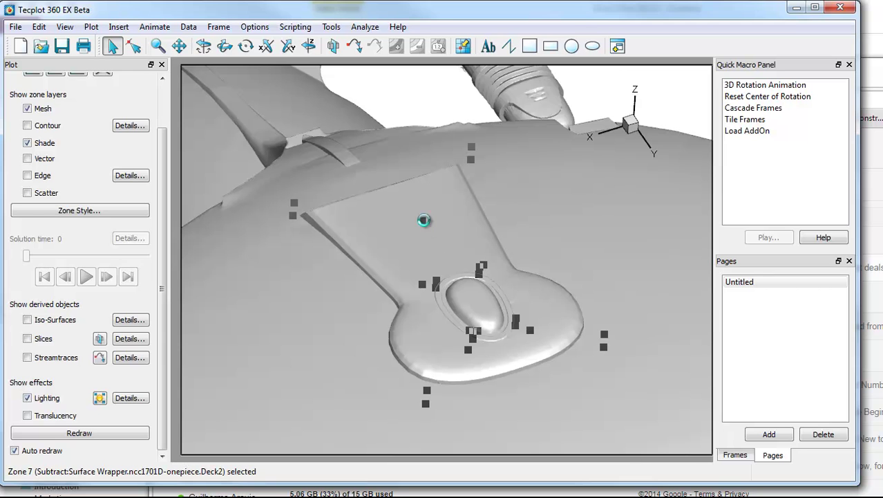
right_click(424, 220)
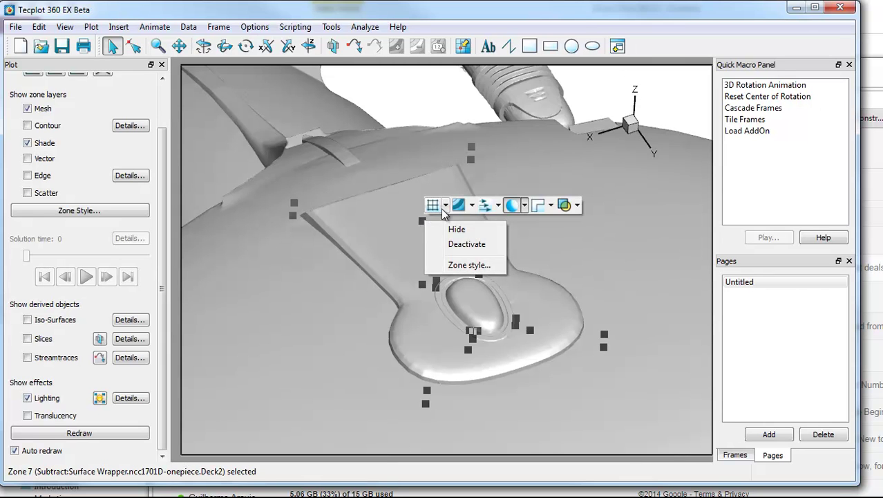
left_click(446, 205)
left_click(476, 238)
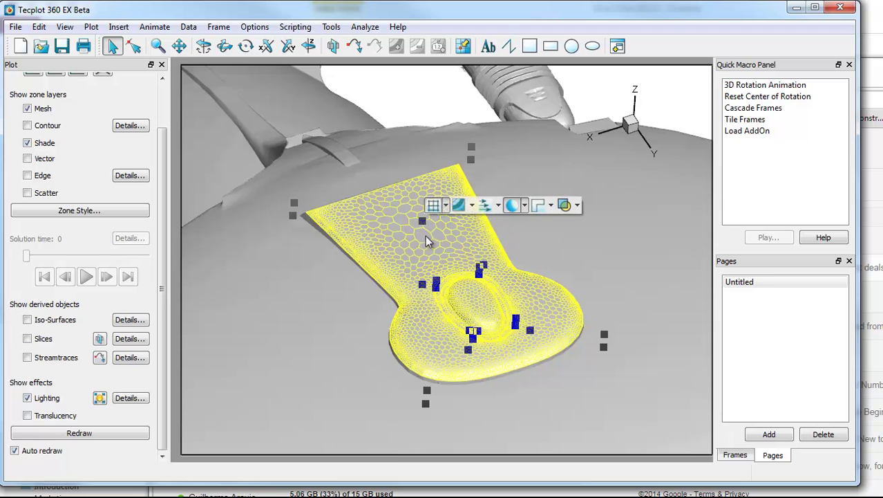
- Set the variable of contour group 1 to Pressure in the contour details
left_click(142, 125)
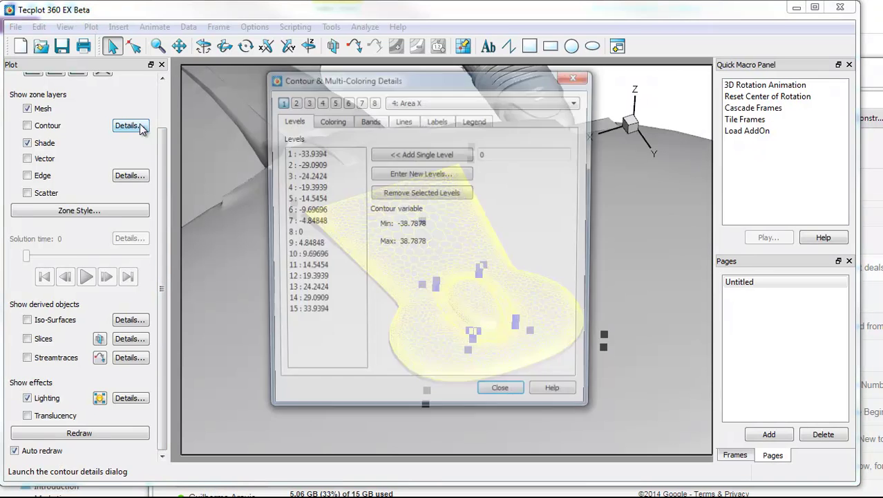
left_click(429, 104)
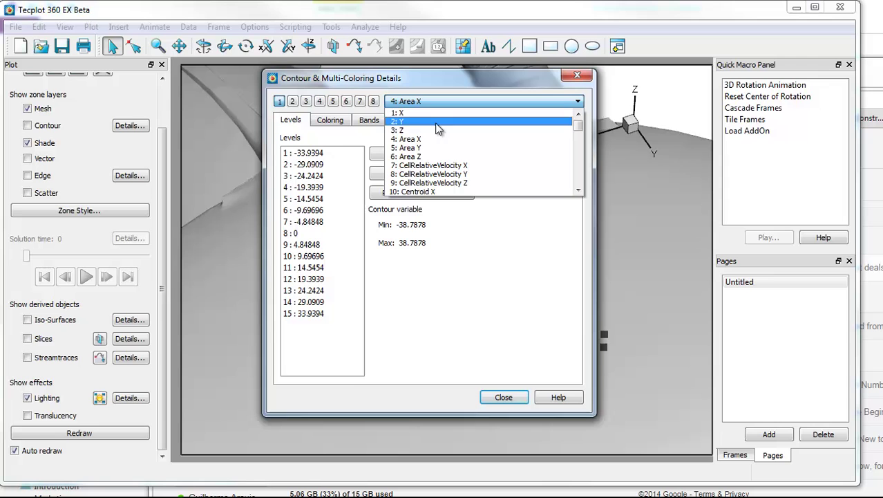
scroll(443, 162, "down", 5)
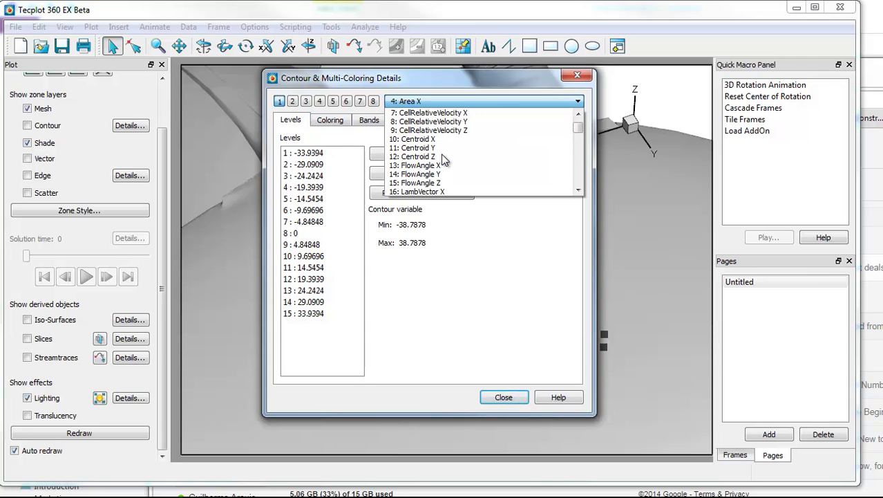
scroll(449, 162, "down", 5)
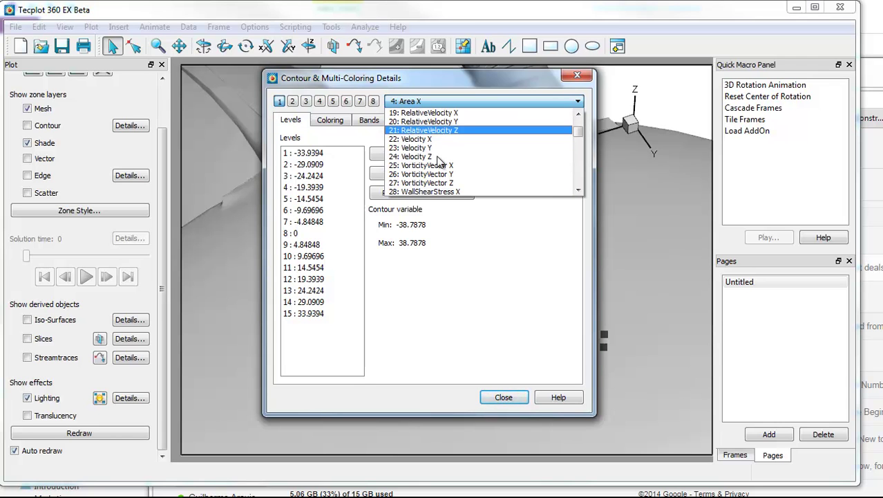
scroll(464, 162, "down", 6)
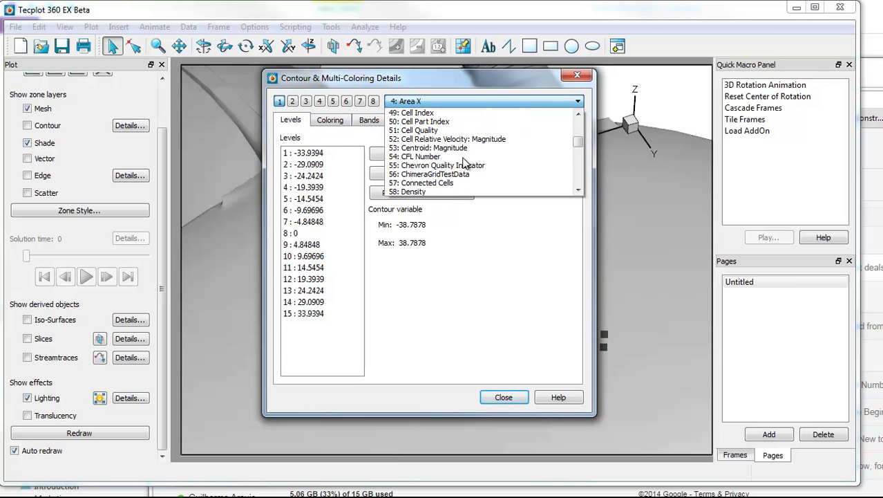
scroll(460, 159, "down", 2)
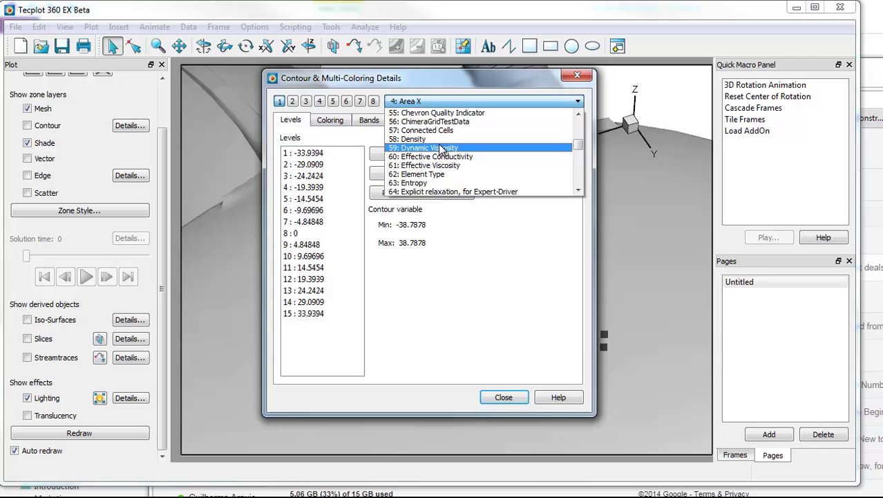
scroll(453, 152, "down", 6)
scroll(451, 151, "down", 3)
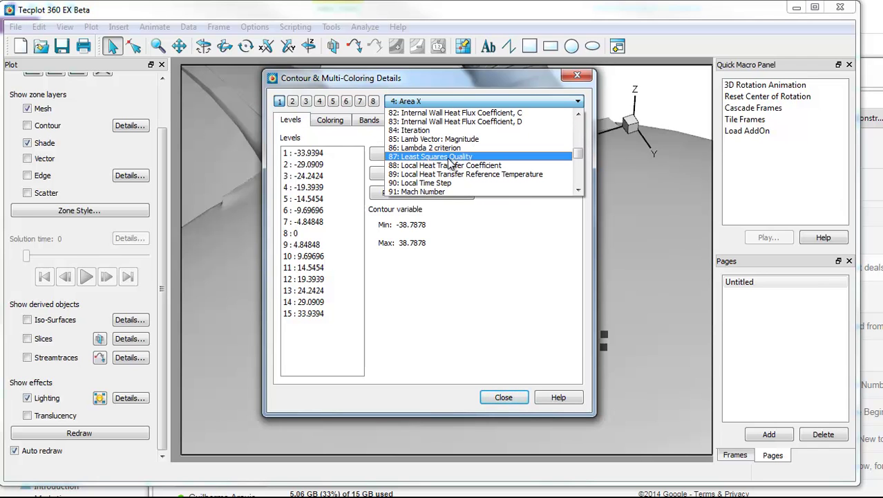
scroll(450, 161, "down", 6)
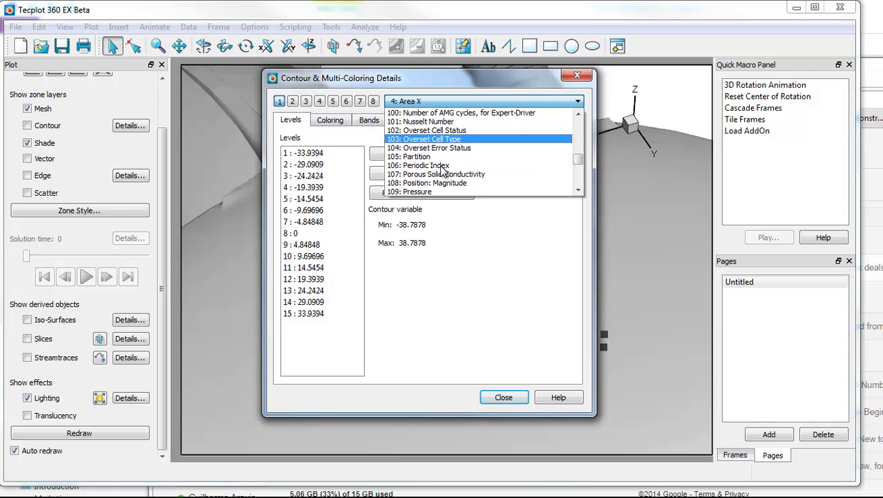
left_click(423, 191)
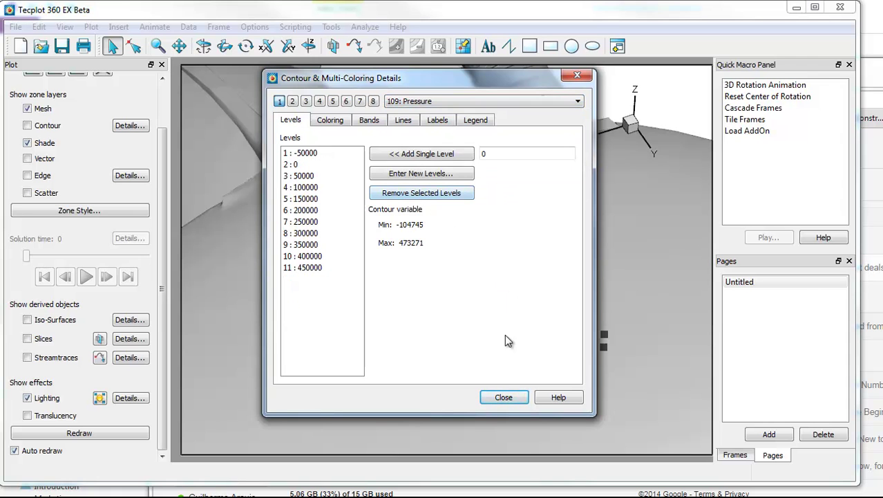
left_click(504, 396)
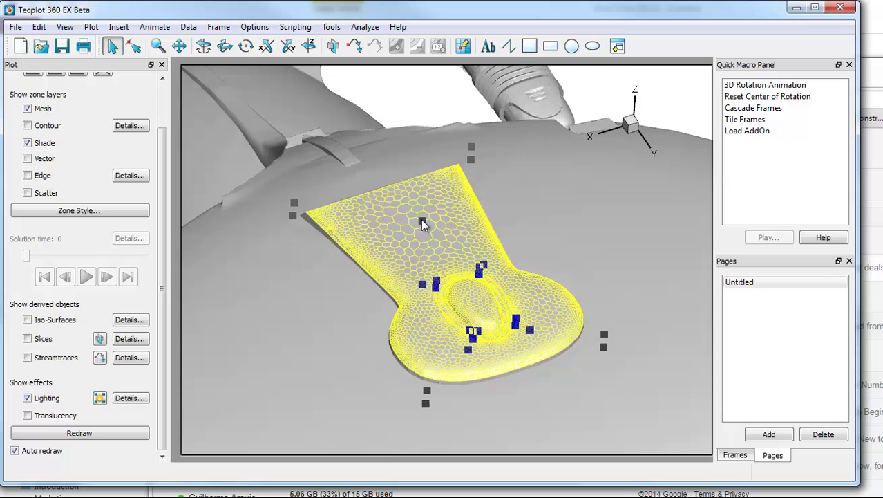
- Color the mesh of the selected bridge and deck zones by the Pressure contour variable instead of a single color
right_click(421, 219)
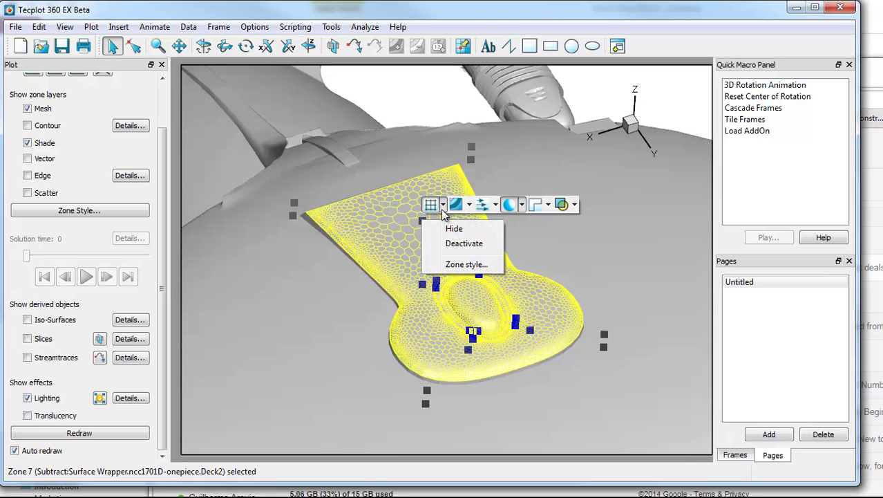
left_click(443, 204)
mouse_move(512, 223)
left_click(584, 225)
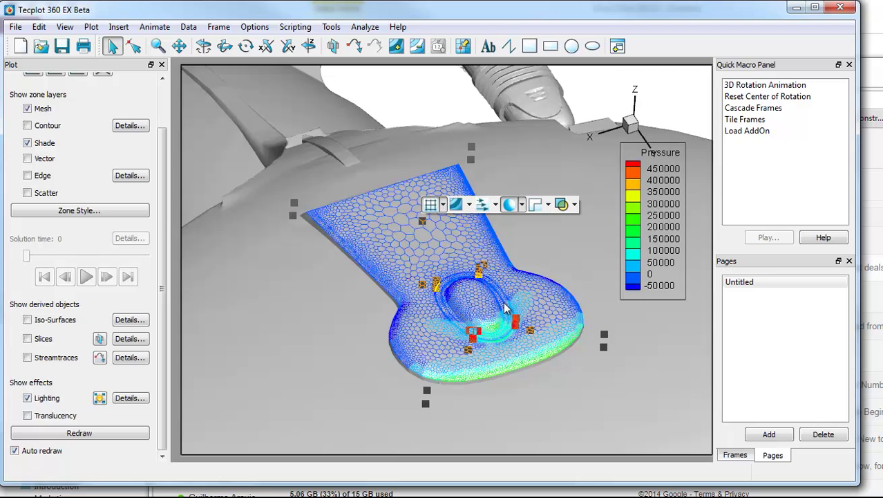
- Turn on the pressure contour for the ship's main body surface around the bridge
right_click_drag(560, 380, 582, 333, "ctrl")
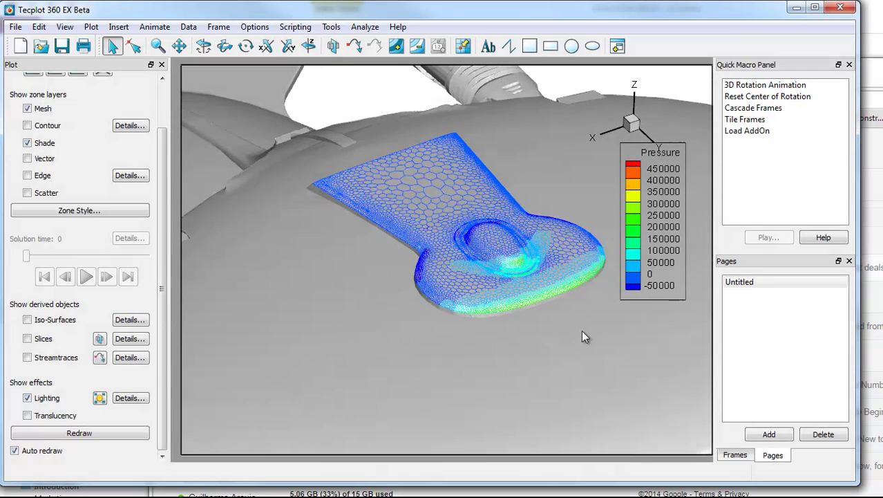
right_click(351, 301)
left_click(387, 289)
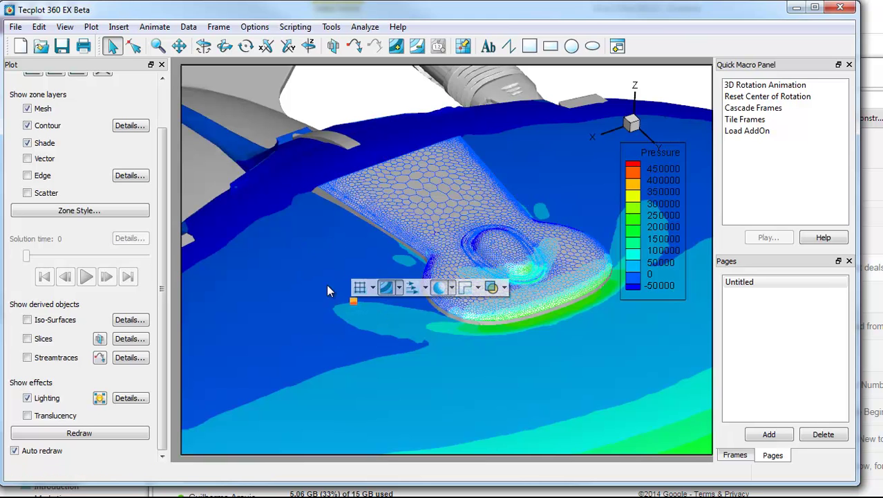
right_click_drag(384, 373, 389, 257)
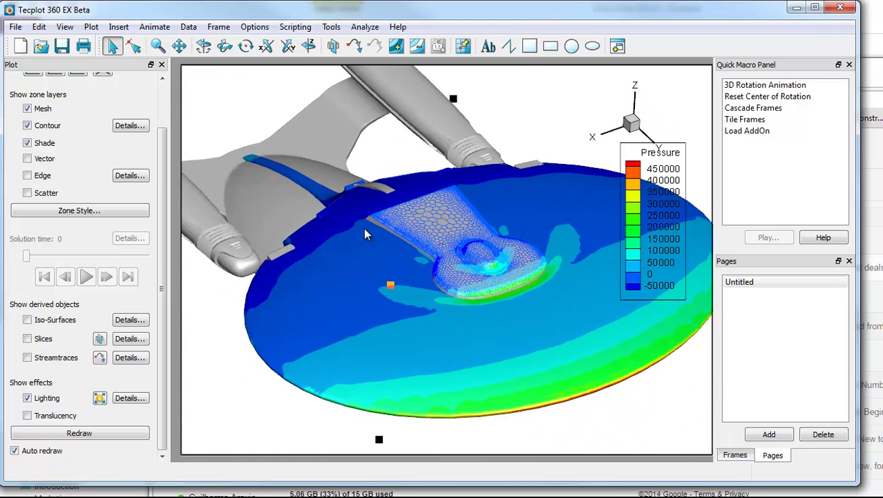
- Make the main body zone translucent and replace its pressure contour with plain shading
right_click_drag(341, 318, 541, 296, "ctrl")
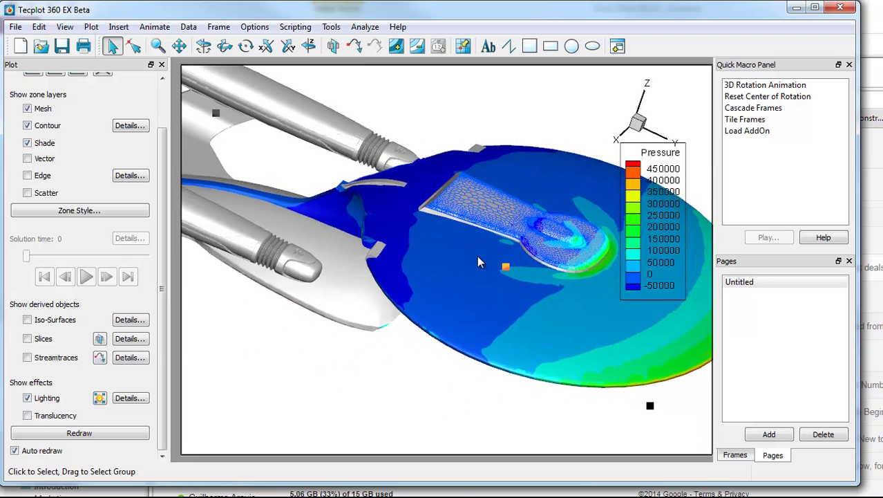
middle_click_drag(477, 255, 476, 391)
right_click(459, 316)
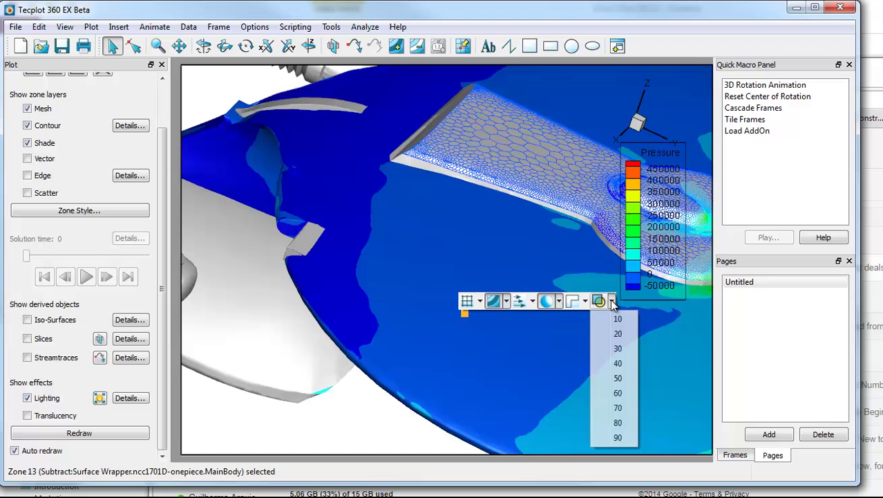
left_click(617, 388)
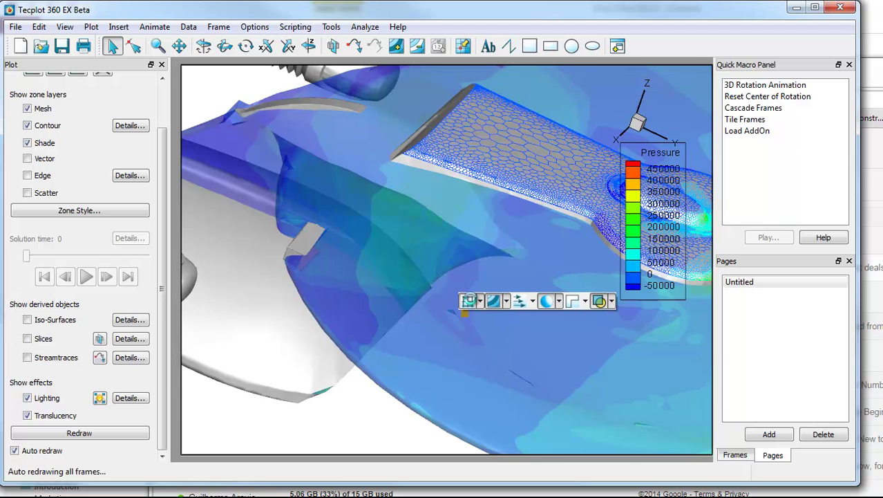
left_click(547, 301)
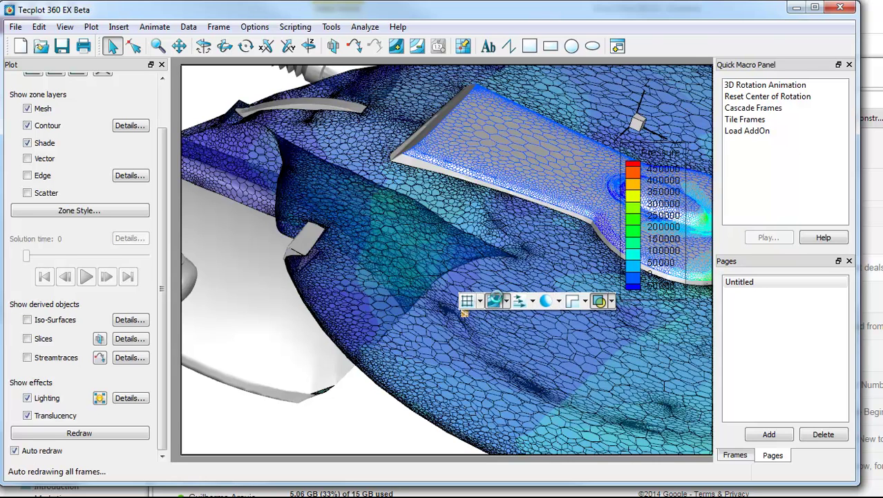
left_click(495, 299)
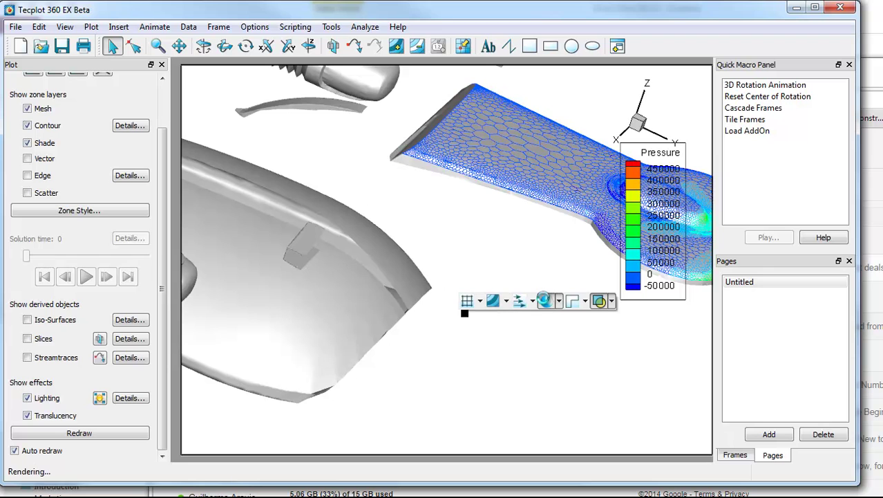
- Show the main body's edges as creases and turn off its translucency
left_click(585, 302)
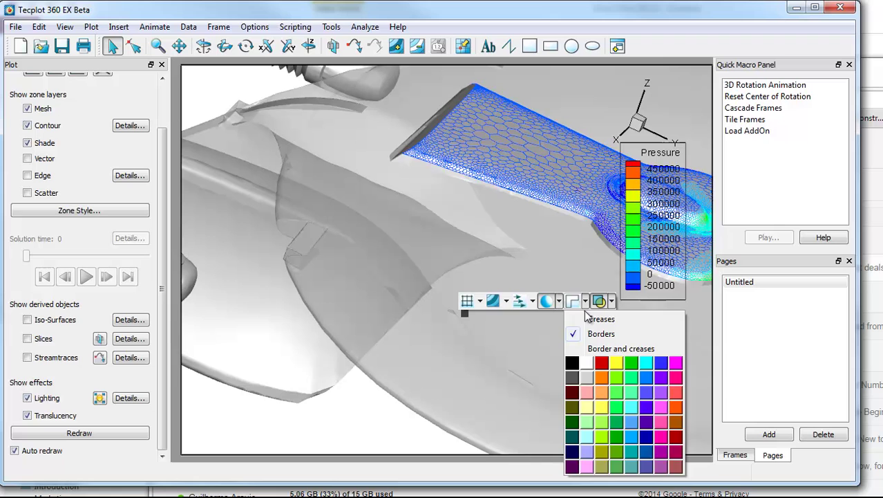
left_click(586, 319)
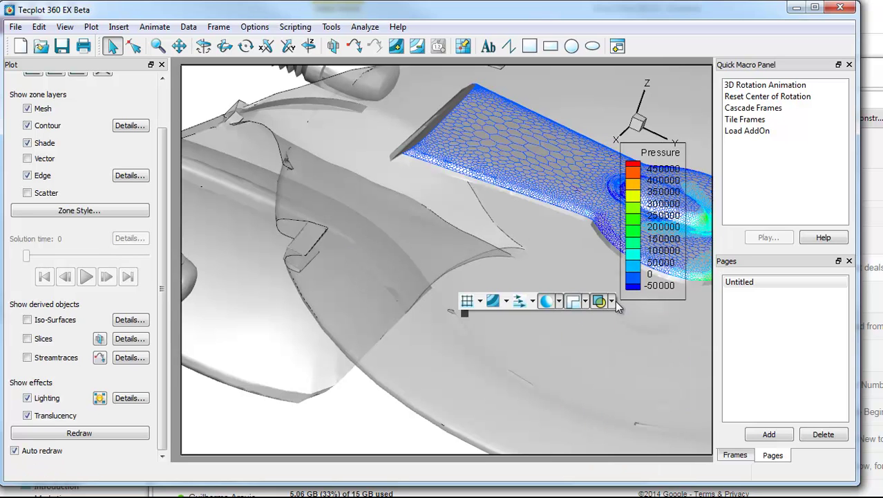
left_click(612, 302)
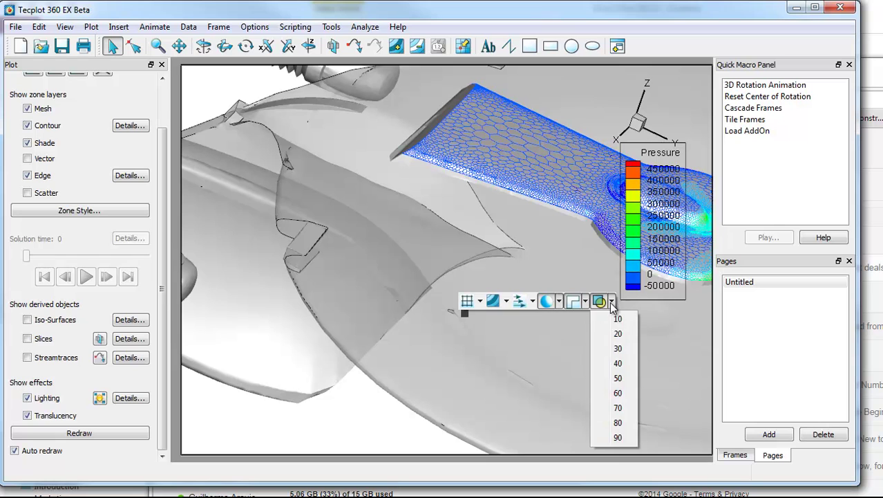
left_click(604, 304)
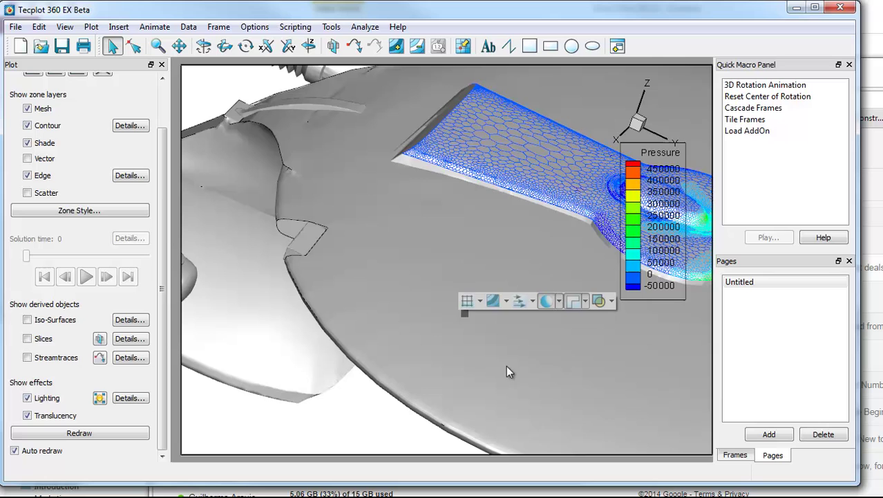
- Turn on slices for the plot and make the pressure slice through the ship translucent
left_click(622, 207)
right_click_drag(622, 206, 504, 276)
middle_click_drag(468, 343, 522, 41)
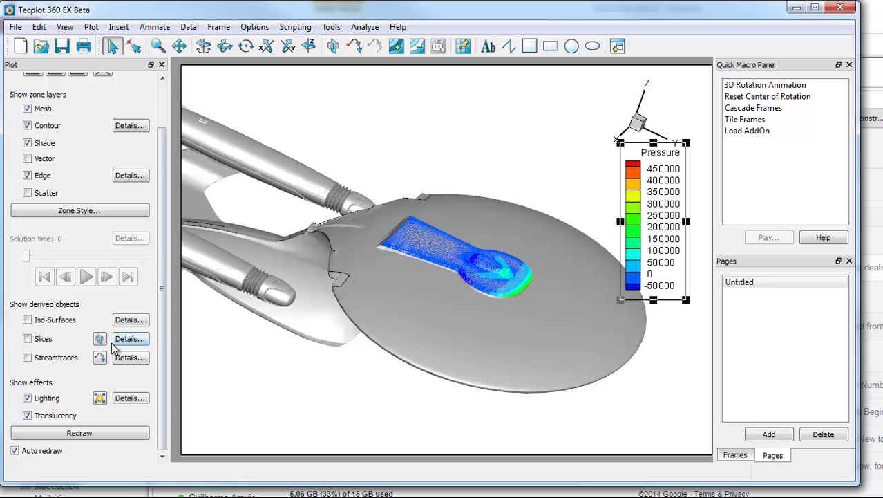
left_click(43, 338)
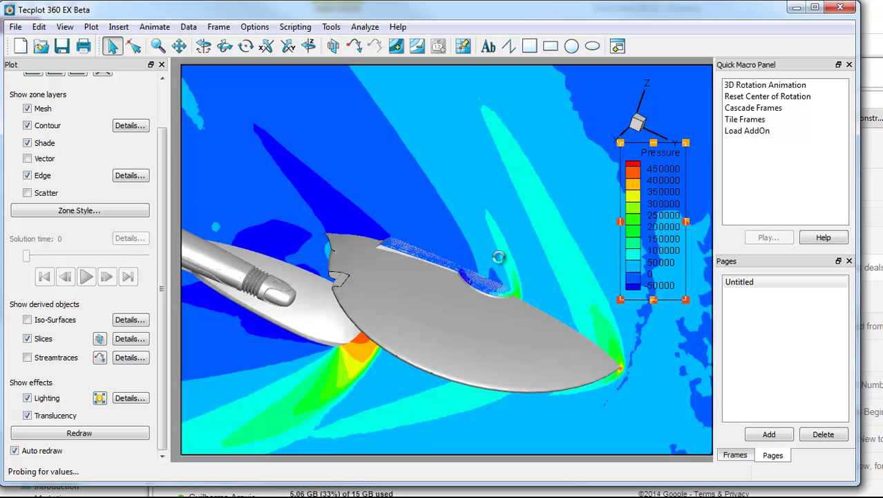
right_click(498, 258)
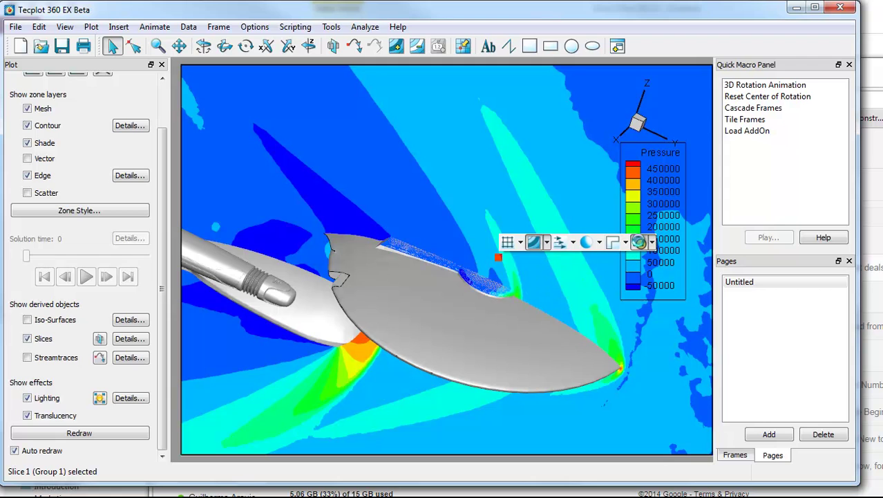
left_click(639, 241)
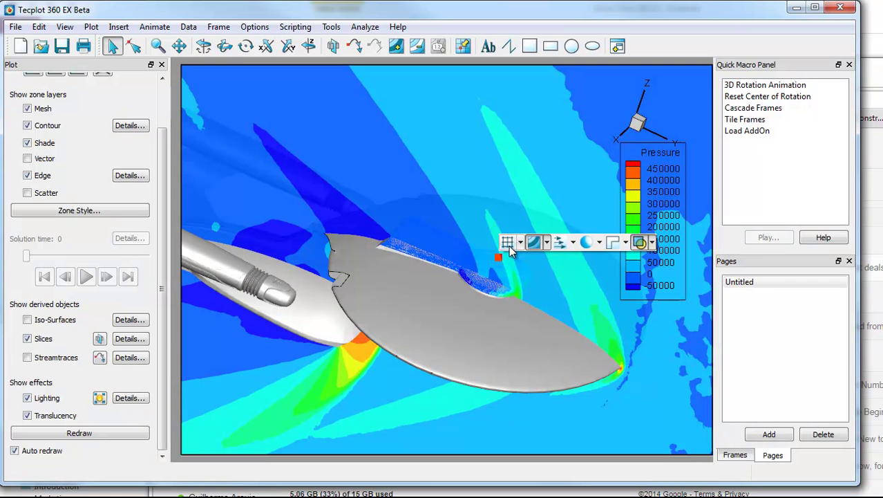
left_click(508, 243)
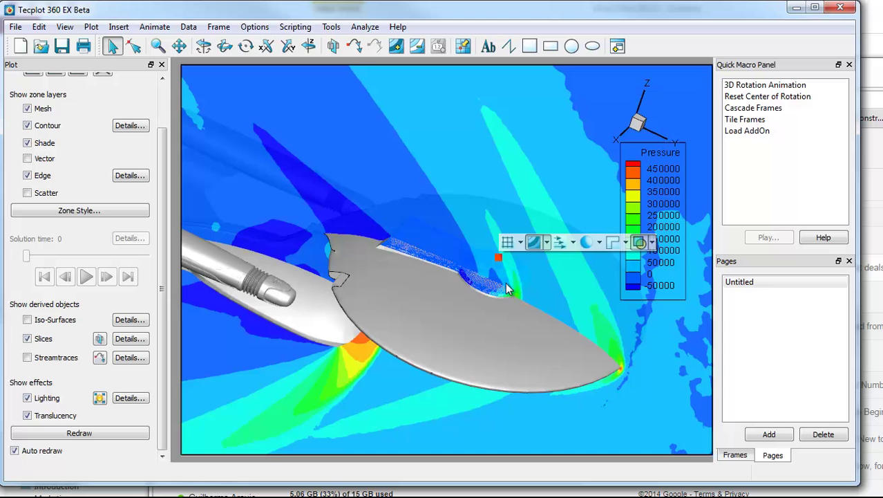
- Hide slice group 1 directly from the slice in the plot
middle_click_drag(456, 232, 446, 383)
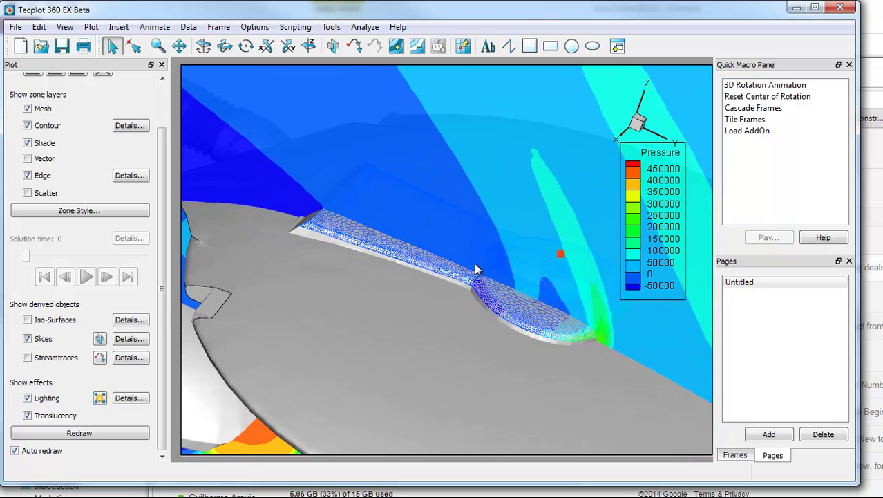
right_click_drag(472, 266, 349, 284)
right_click(378, 222)
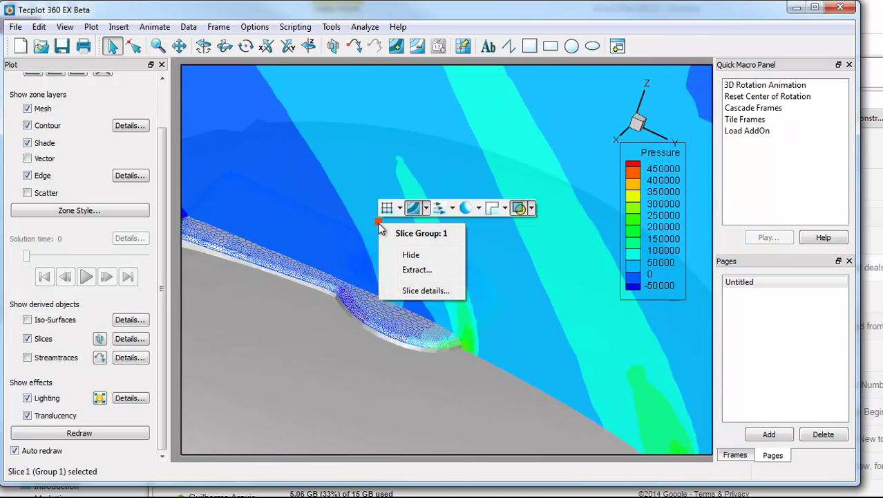
left_click(412, 255)
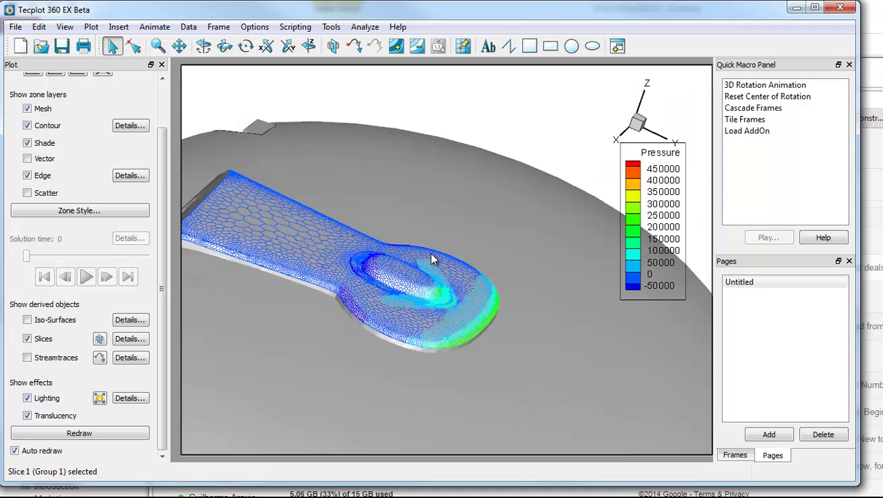
- Show slice group 1 again through the slice details
left_click(130, 338)
left_click(321, 82)
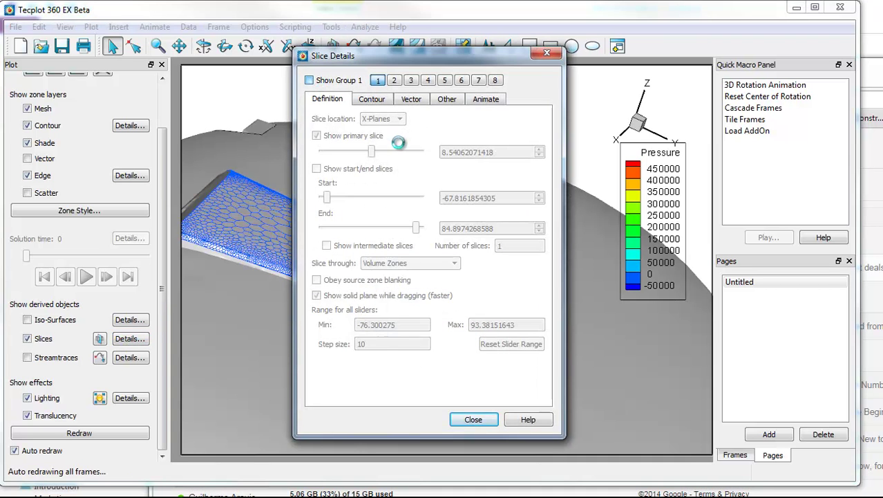
left_click(473, 420)
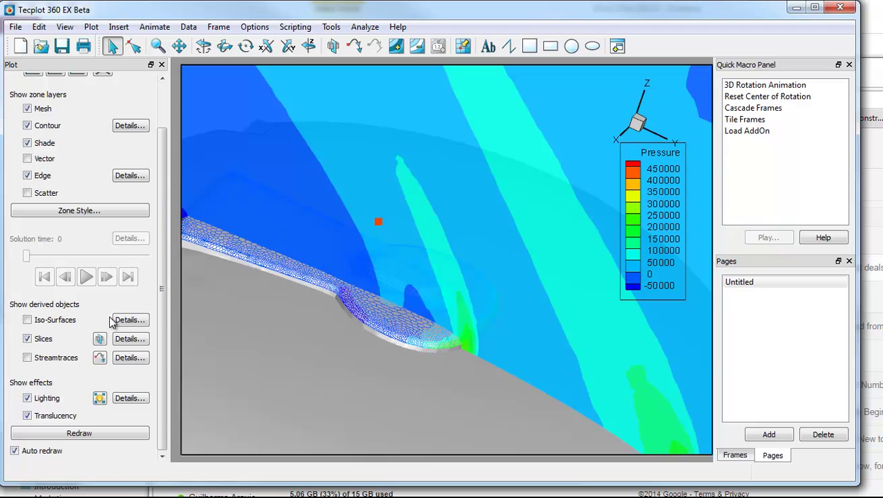
- Turn on iso-surfaces for the plot
left_click(56, 320)
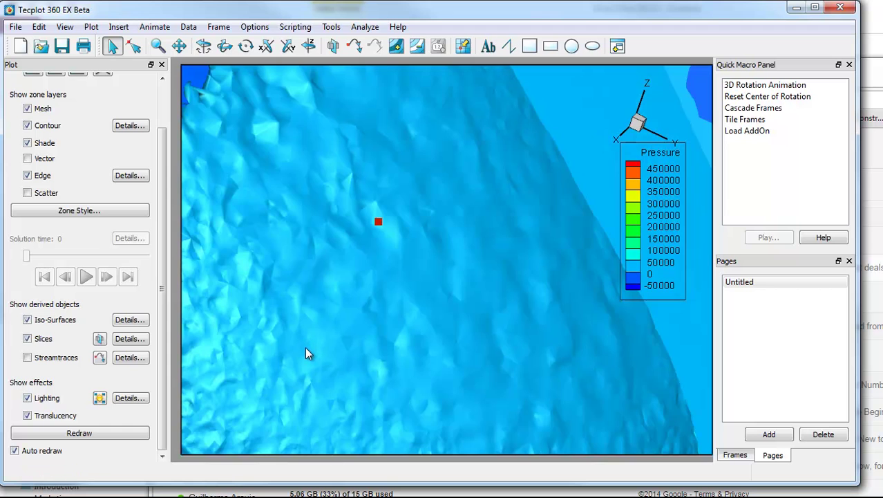
- Hide the pressure slice cutting through the ship directly from the plot
middle_click_drag(349, 294, 387, 138)
middle_click_drag(343, 333, 431, 27)
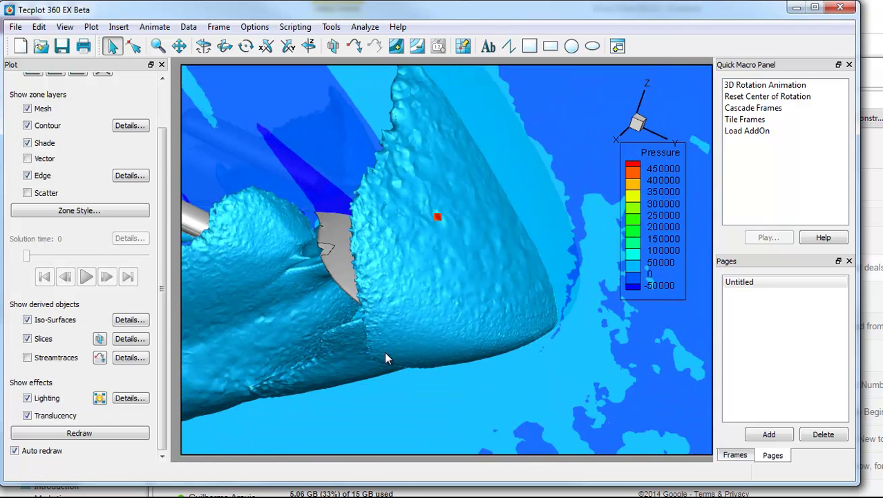
middle_click_drag(385, 353, 490, 71)
scroll(331, 335, "down", 3)
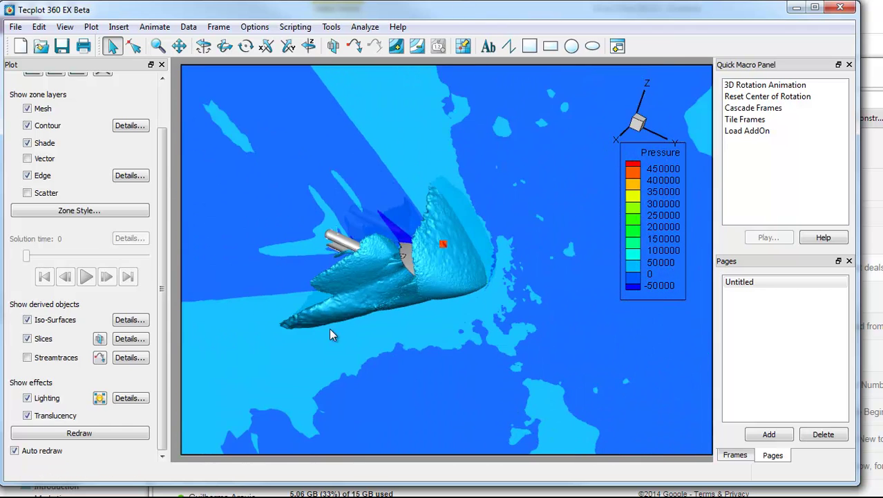
right_click(546, 188)
left_click(587, 216)
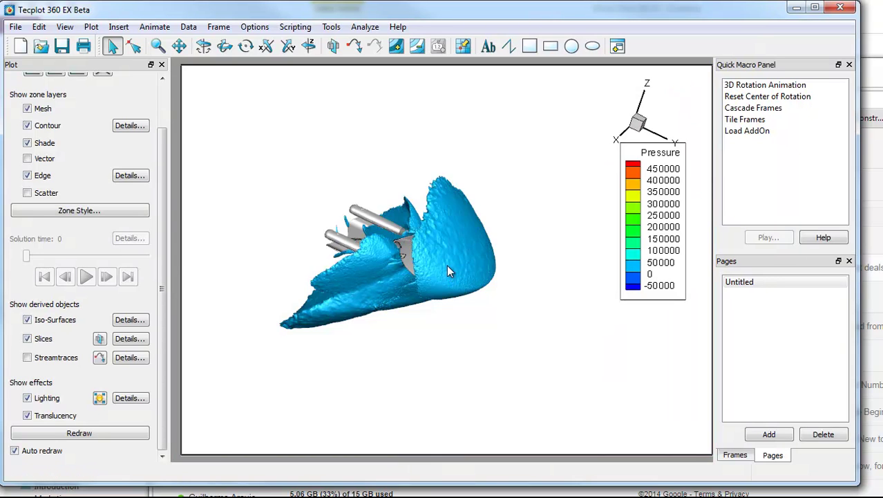
- Show the mesh on iso-surface group 1 and replace its contour flood with yellow shading
right_click(446, 264)
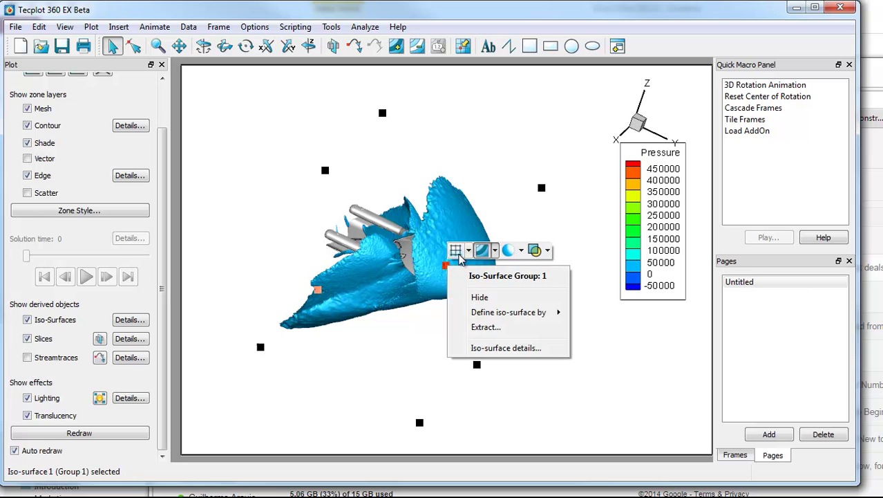
left_click(457, 252)
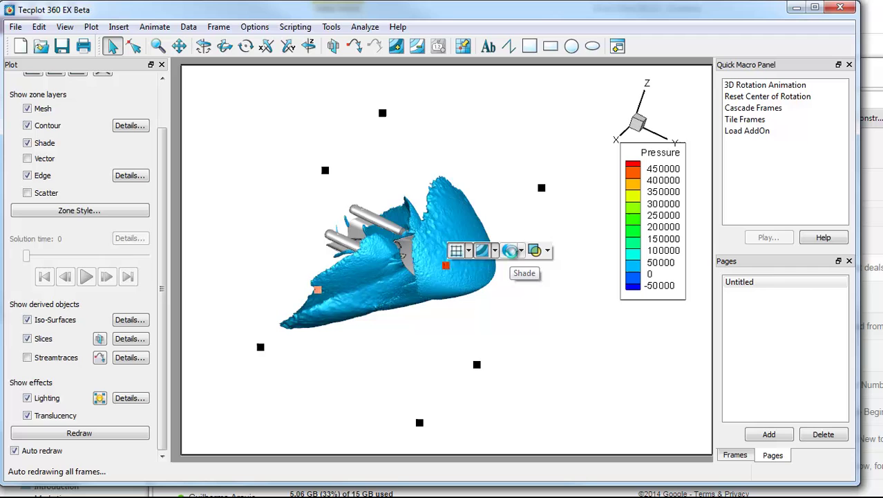
left_click(511, 251)
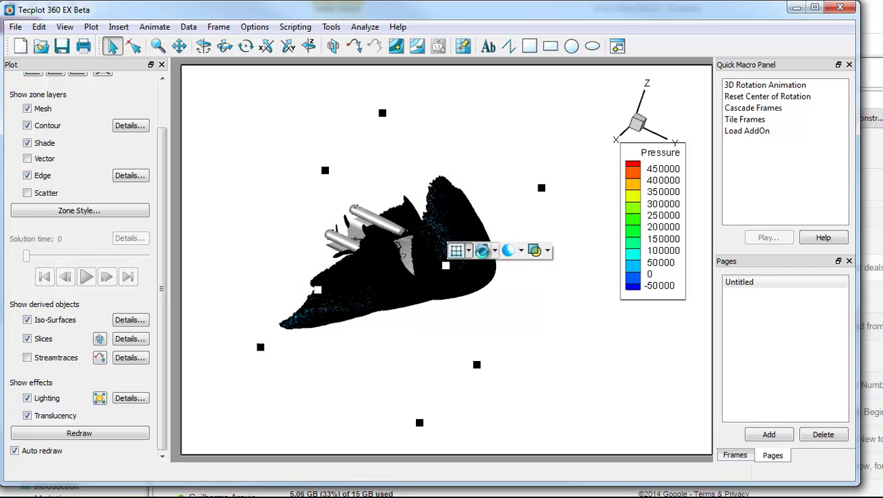
left_click(521, 250)
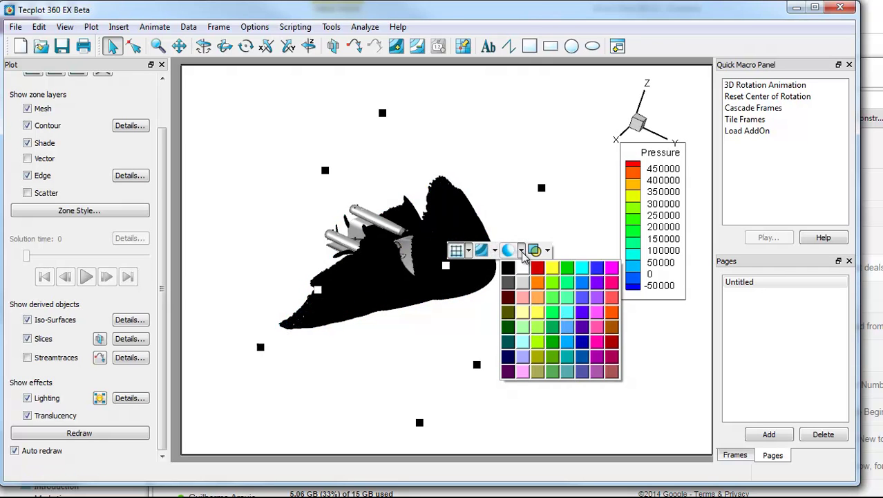
left_click(552, 268)
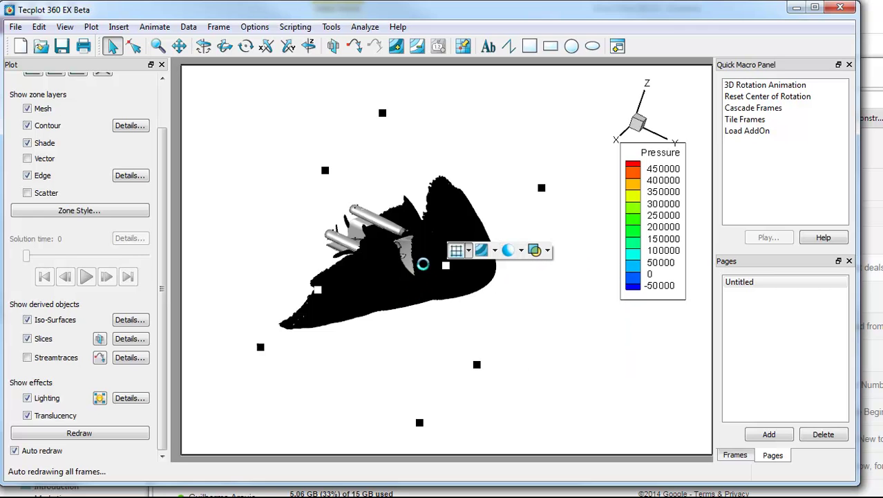
left_click(423, 340)
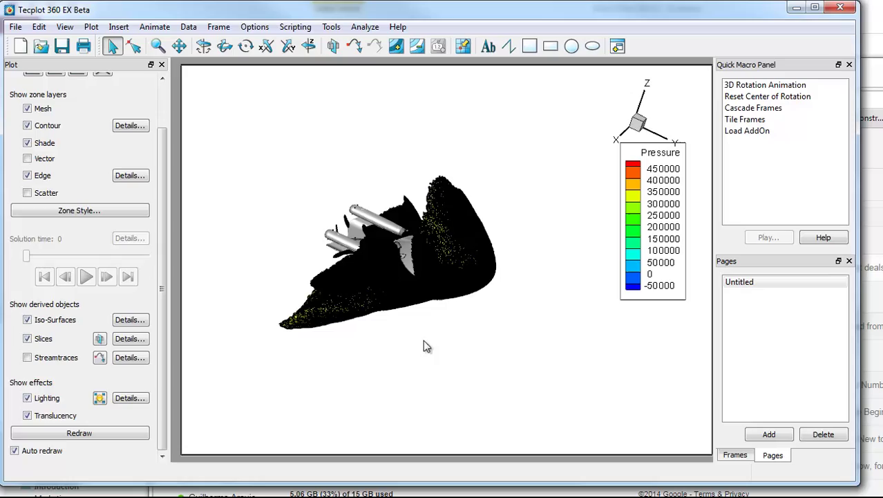
- Turn off the mesh on the yellow iso-surface and make the surface translucent
scroll(465, 294, "up", 5)
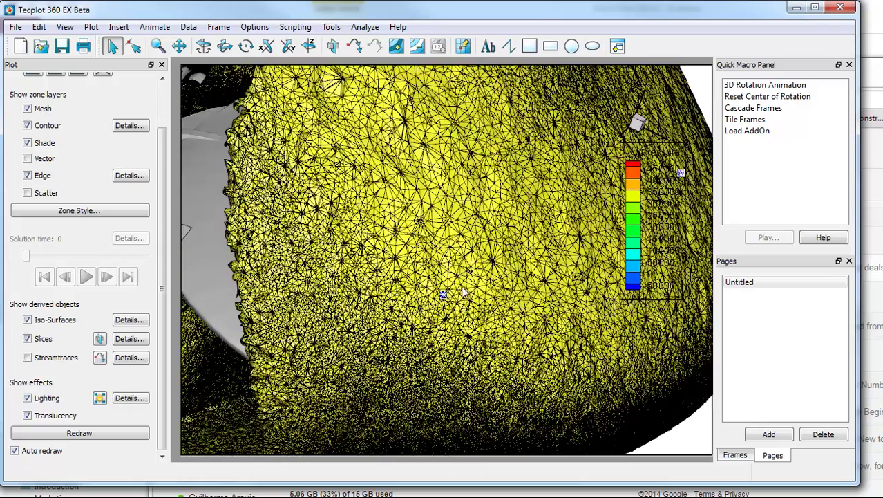
scroll(442, 295, "up", 5)
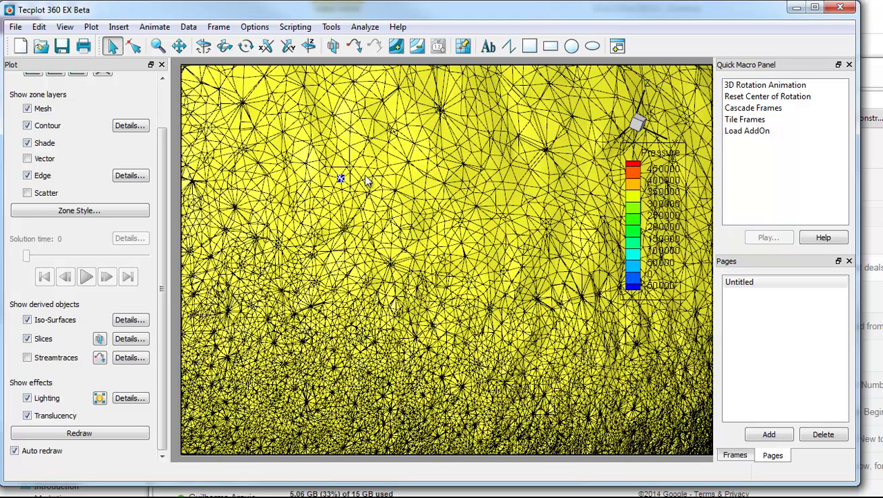
right_click(390, 217)
left_click(401, 204)
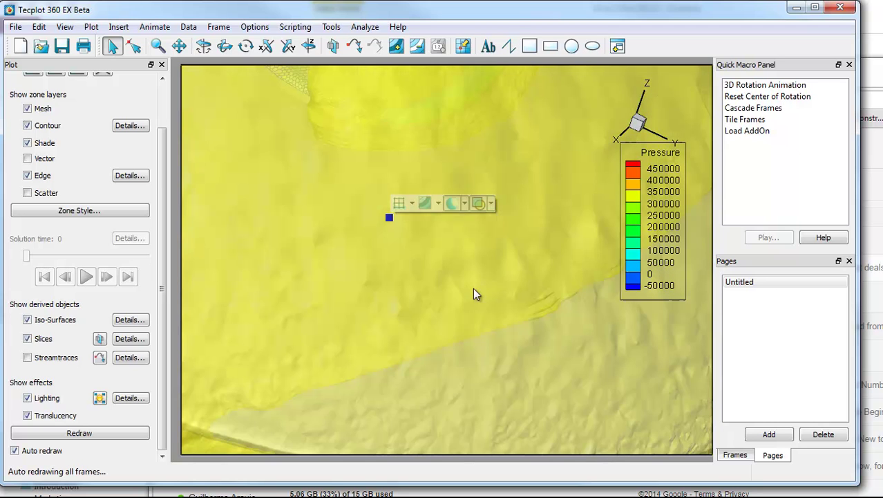
- Set the mesh line thickness of the Deck2 zone to 1.50% in its zone style
scroll(472, 270, "down", 5)
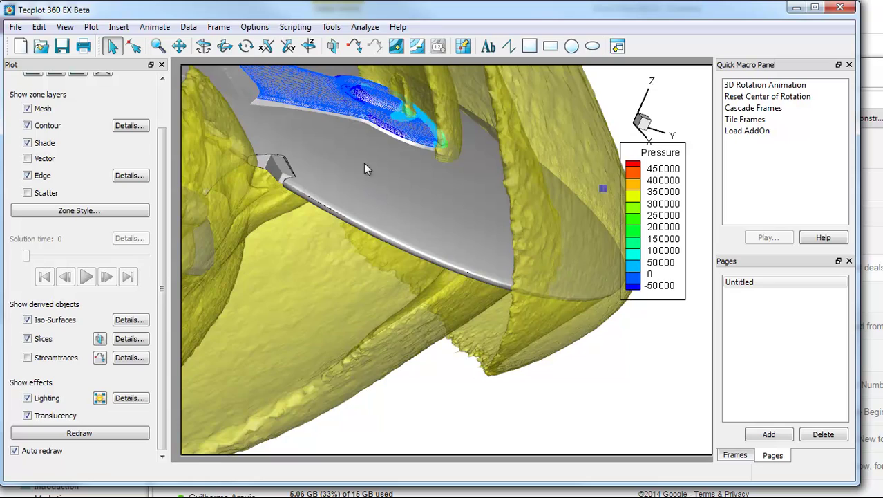
middle_click_drag(350, 137, 325, 195)
right_click_drag(325, 195, 491, 431)
middle_click_drag(491, 430, 504, 368)
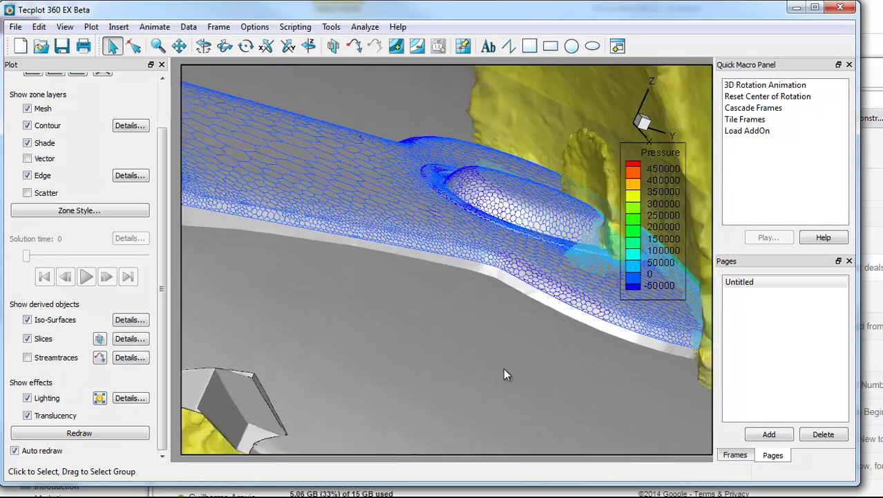
double_click(370, 161)
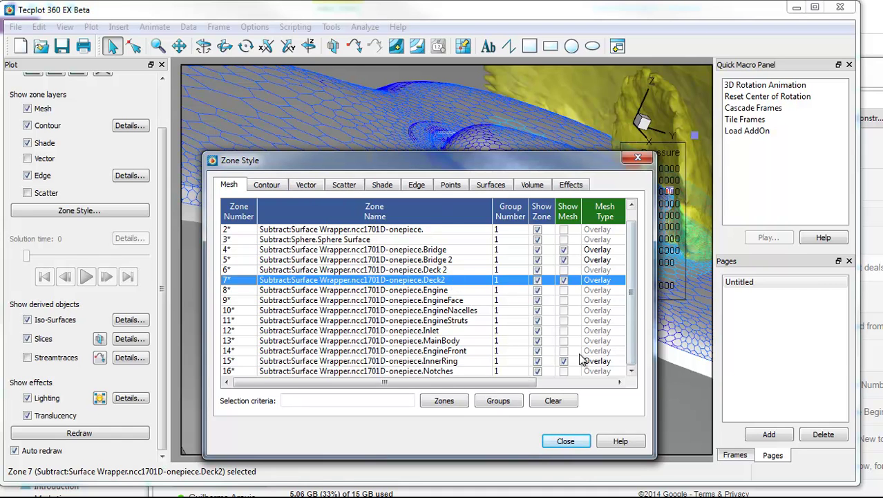
left_click(614, 382)
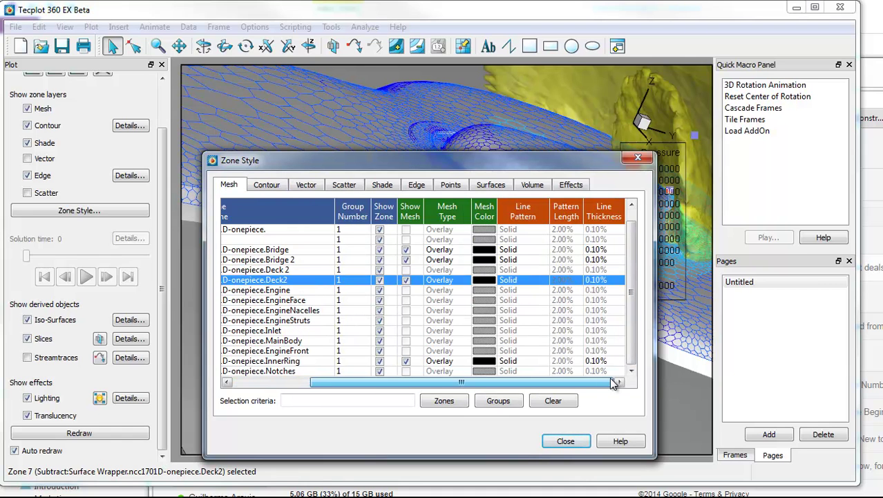
right_click(593, 284)
left_click(616, 343)
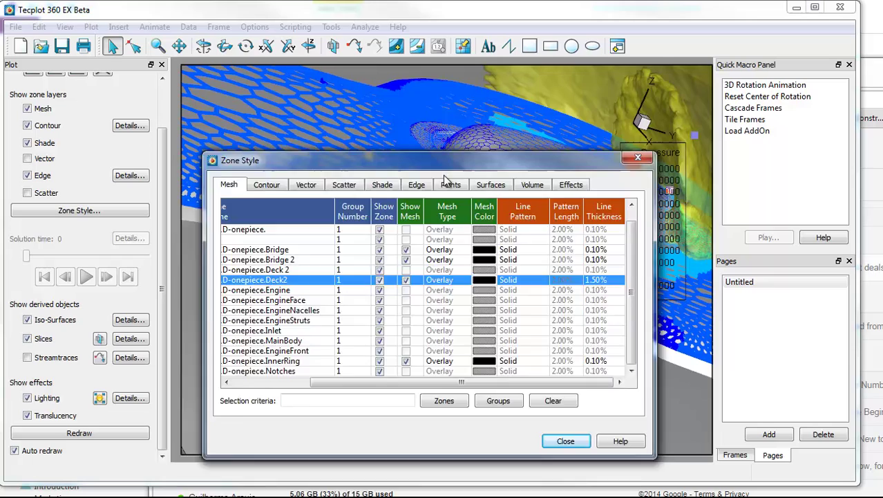
- Set the Deck2 zone's mesh line thickness back to 0.10% and close the zone style settings
left_click_drag(454, 163, 467, 184)
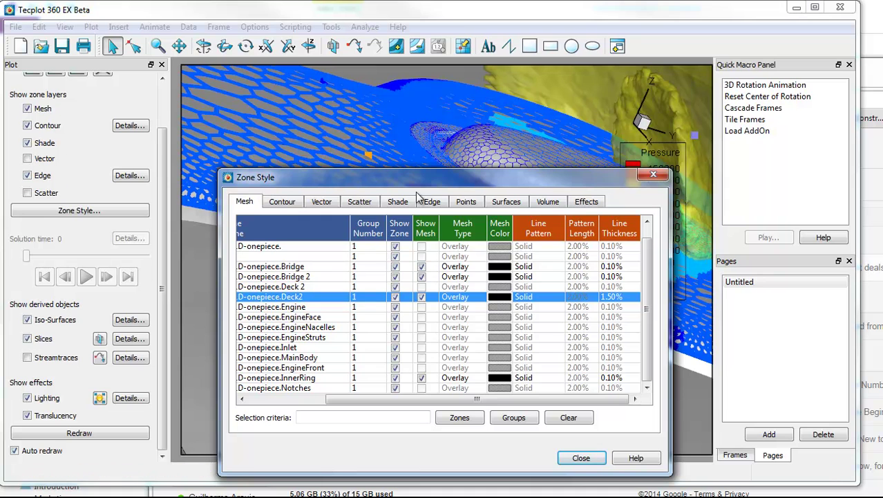
right_click(611, 304)
left_click(640, 321)
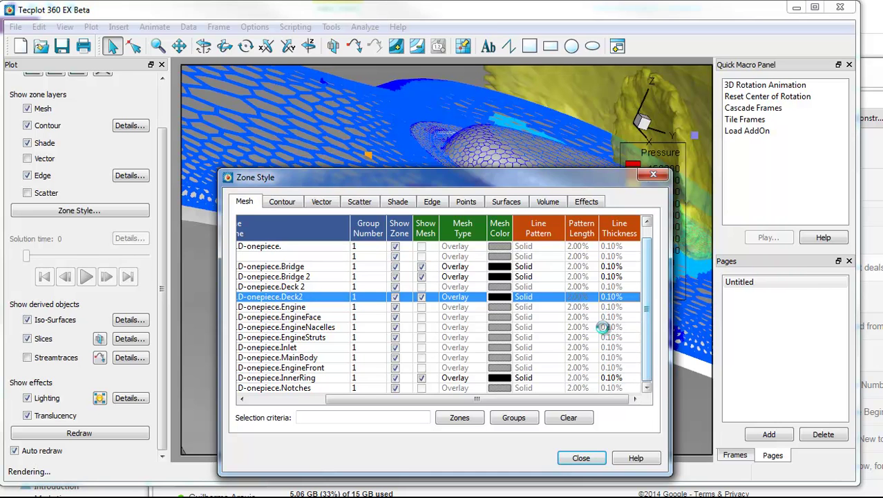
left_click(652, 176)
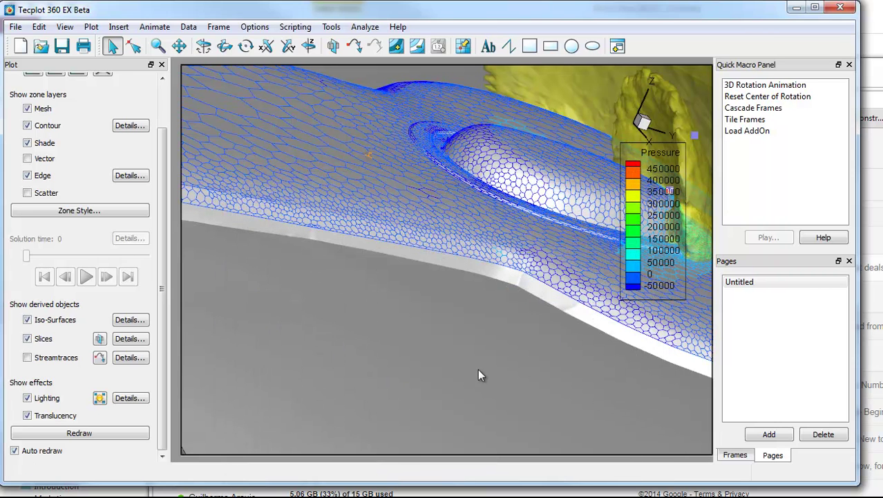
right_click_drag(483, 288, 367, 408)
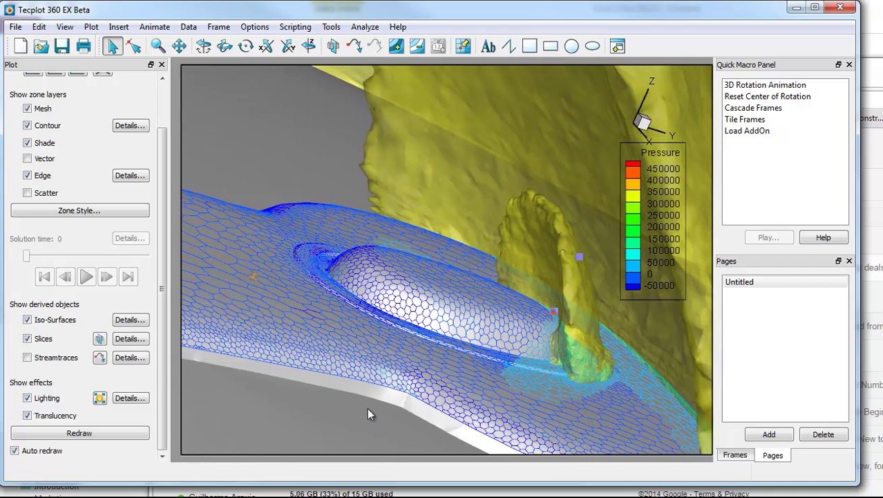